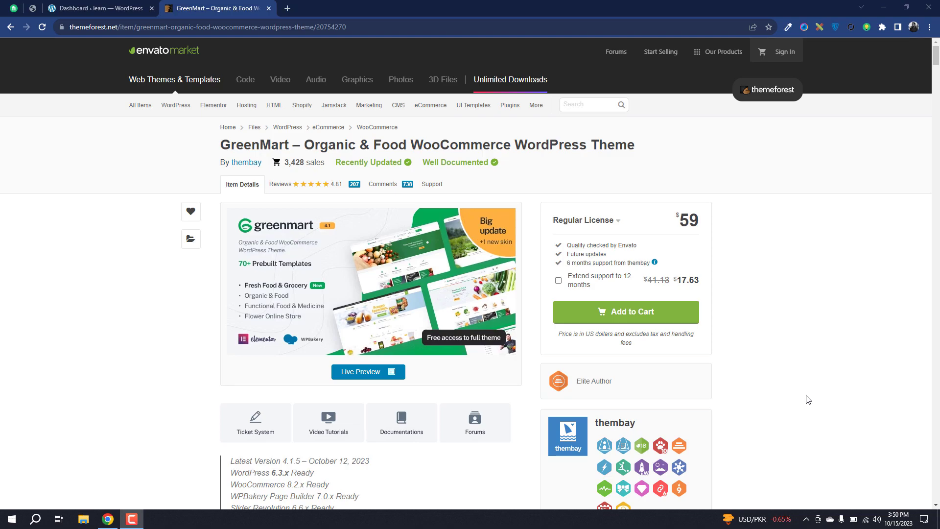
# Review the GreenMart theme's ThemeForest page, covering its pricing, version compatibility, file details, included skins and multi-vendor support
pyautogui.scroll(-4, 779, 396)
pyautogui.scroll(4, 779, 396)
pyautogui.scroll(-5, 779, 396)
pyautogui.scroll(4, 779, 396)
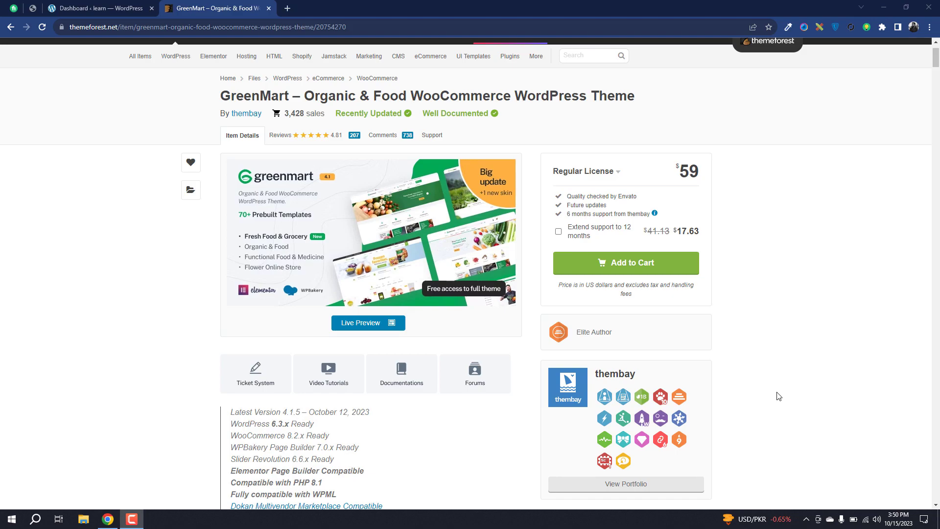
pyautogui.scroll(-5, 779, 395)
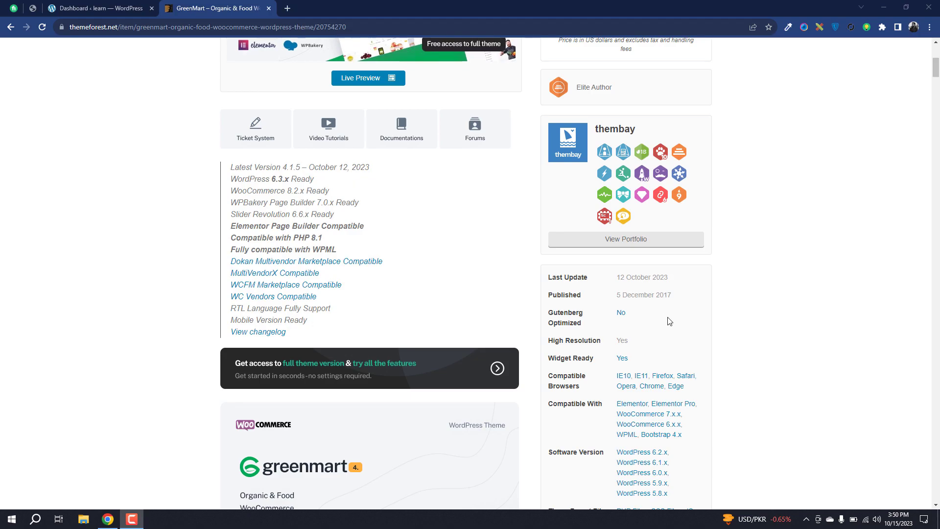
pyautogui.scroll(-1, 669, 320)
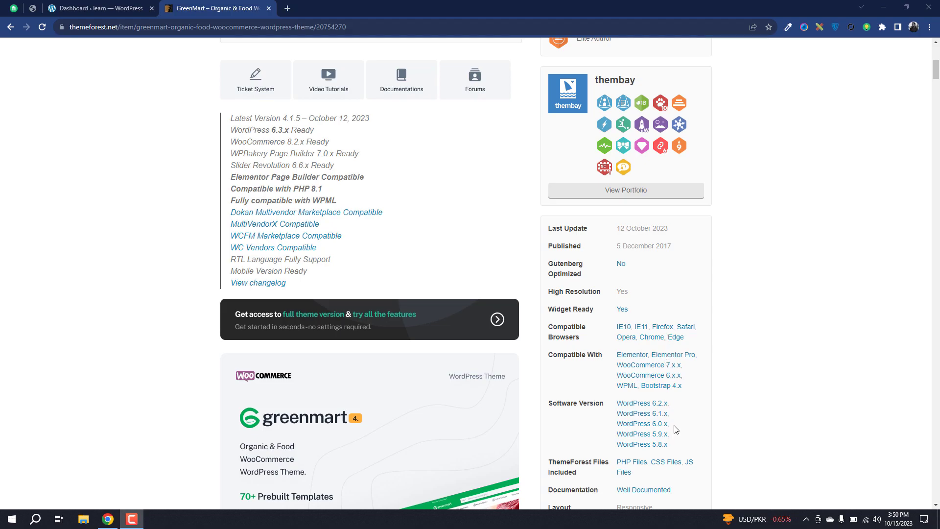
pyautogui.scroll(-5, 676, 429)
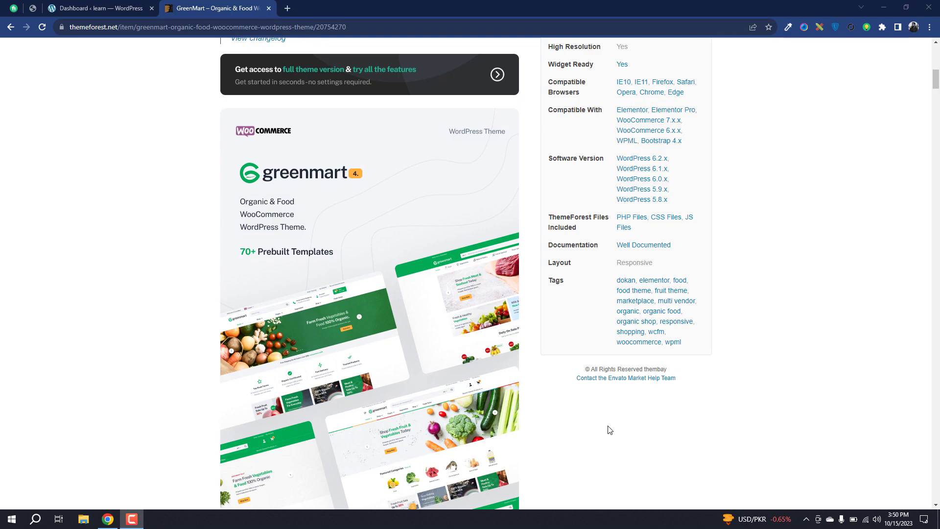
pyautogui.scroll(-6, 441, 429)
pyautogui.scroll(-4, 442, 430)
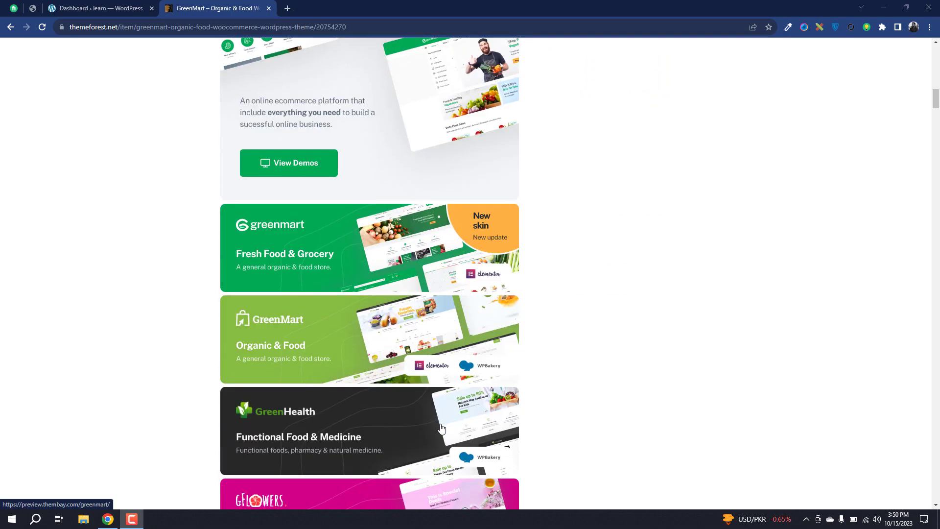
pyautogui.scroll(-3, 442, 429)
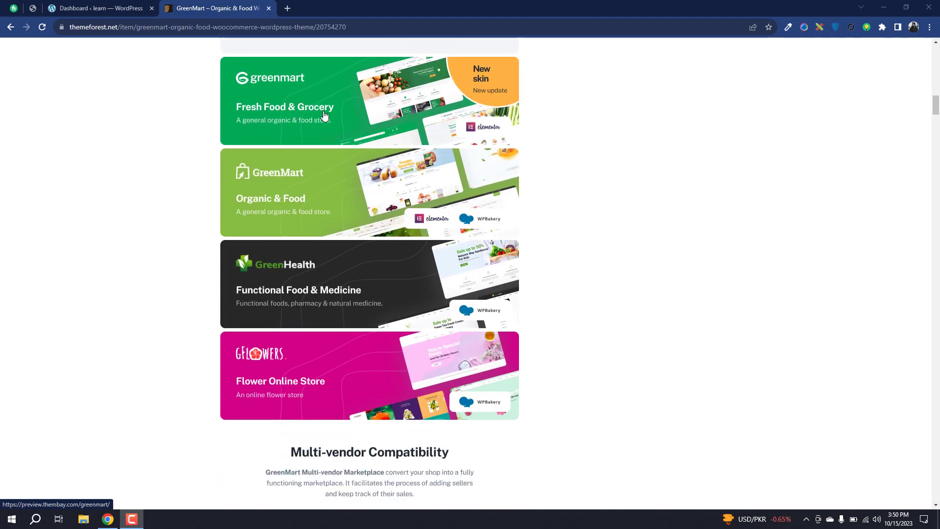
pyautogui.scroll(-1, 466, 363)
pyautogui.scroll(-2, 466, 363)
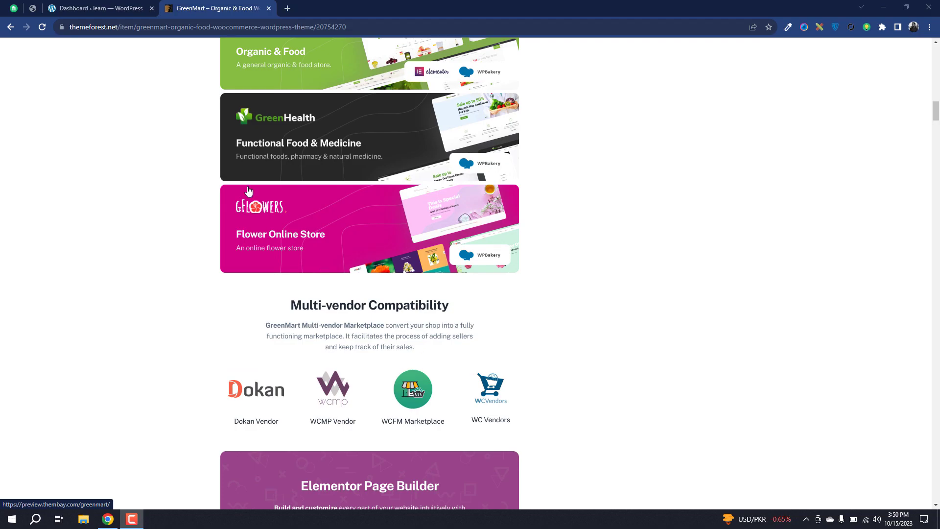
pyautogui.scroll(-4, 303, 186)
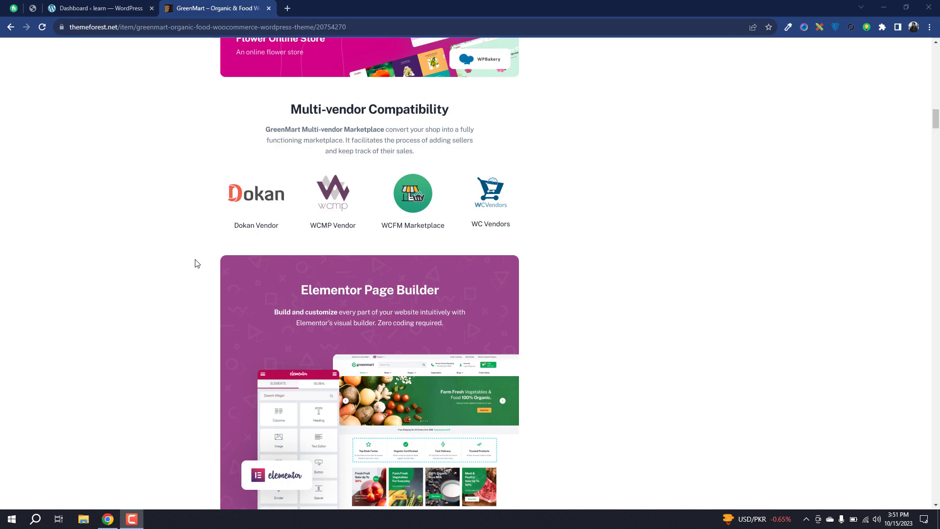
pyautogui.scroll(20, 194, 264)
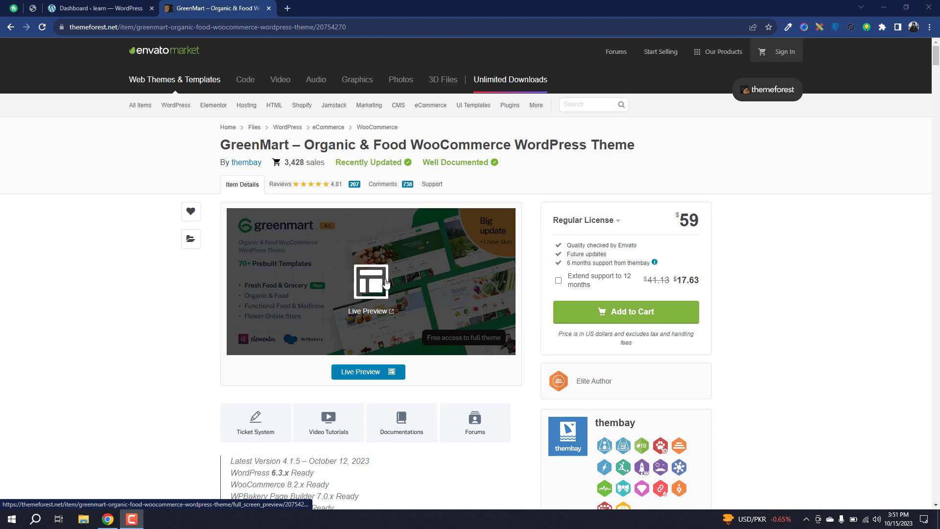
# Open the GreenMart theme's live preview and examine its pre-built organic skins and the Fresh Food & Grocery homepage demos
pyautogui.click(386, 282)
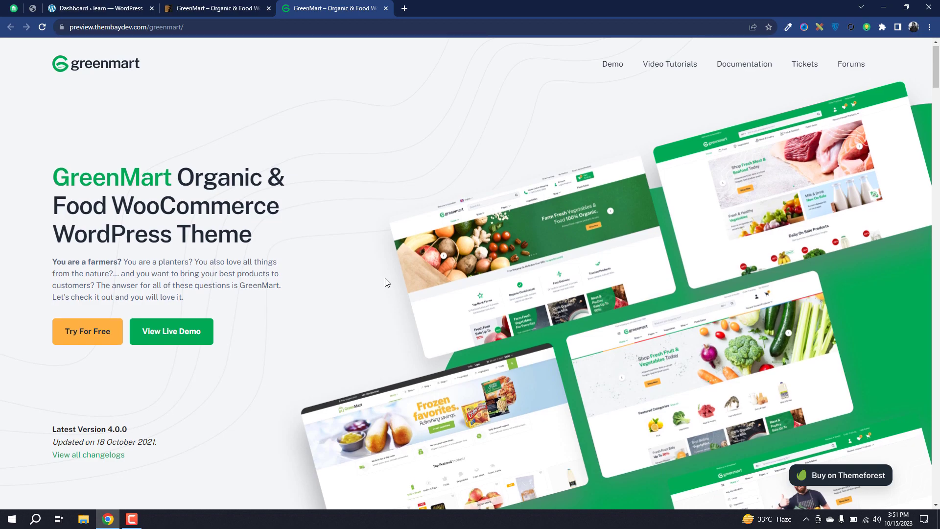
pyautogui.scroll(-6, 385, 282)
pyautogui.scroll(-8, 209, 353)
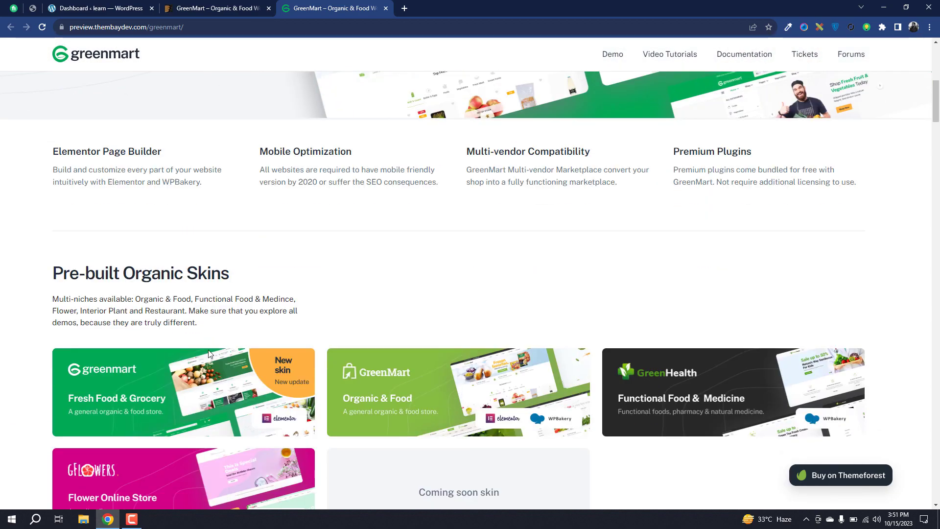
pyautogui.scroll(-3, 207, 350)
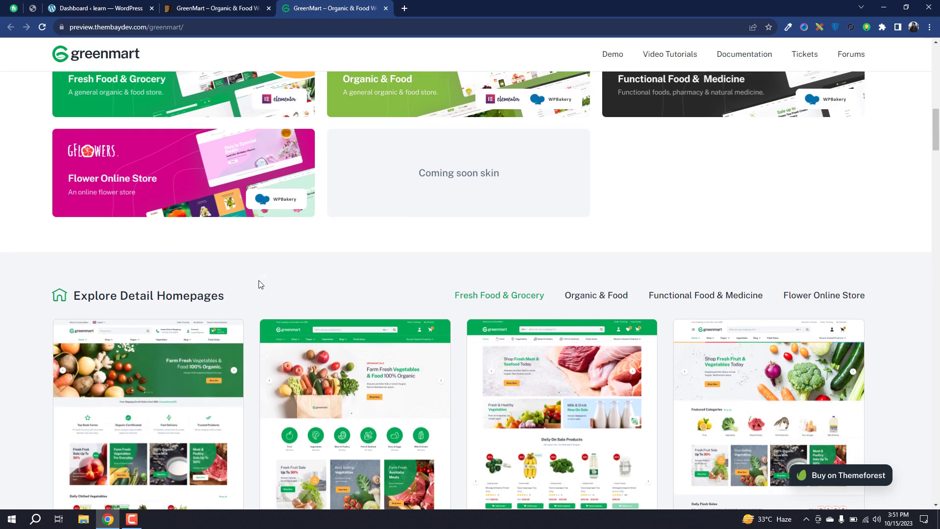
pyautogui.scroll(-2, 261, 282)
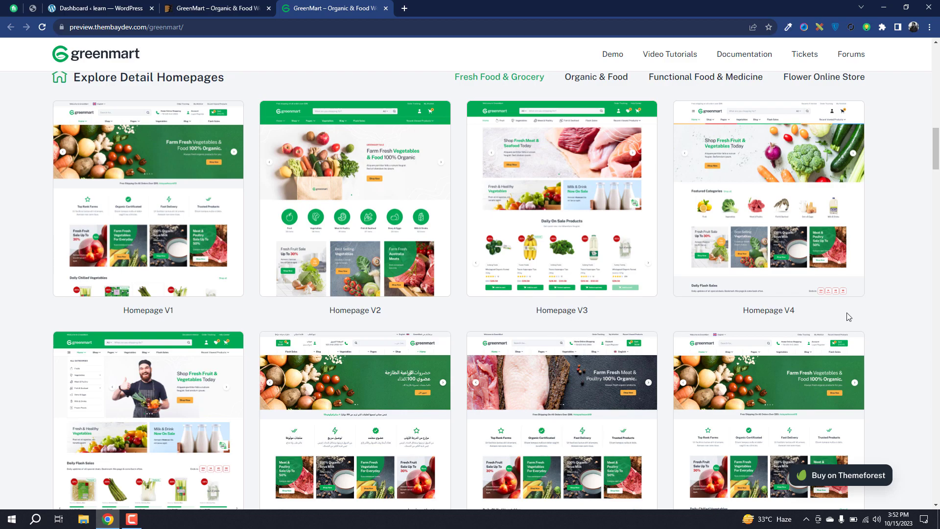
pyautogui.scroll(-3, 846, 319)
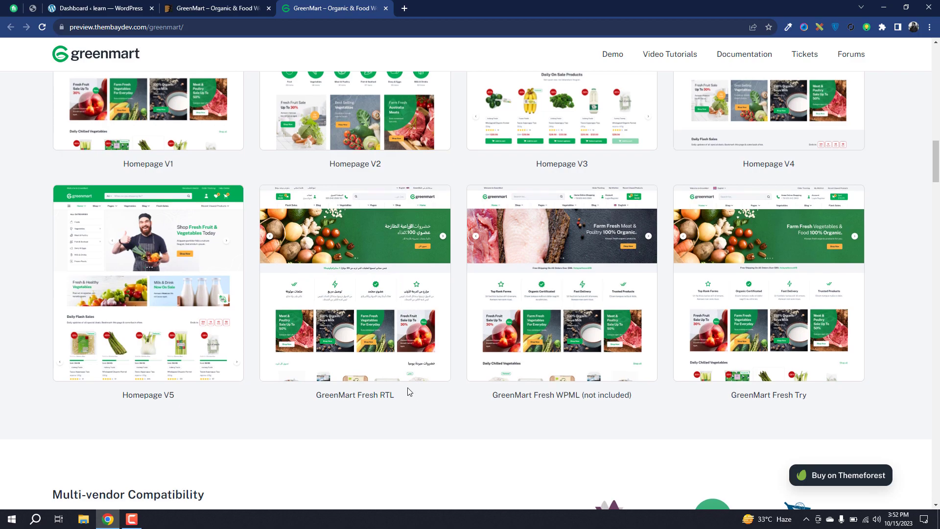
pyautogui.scroll(8, 408, 387)
pyautogui.scroll(-5, 407, 387)
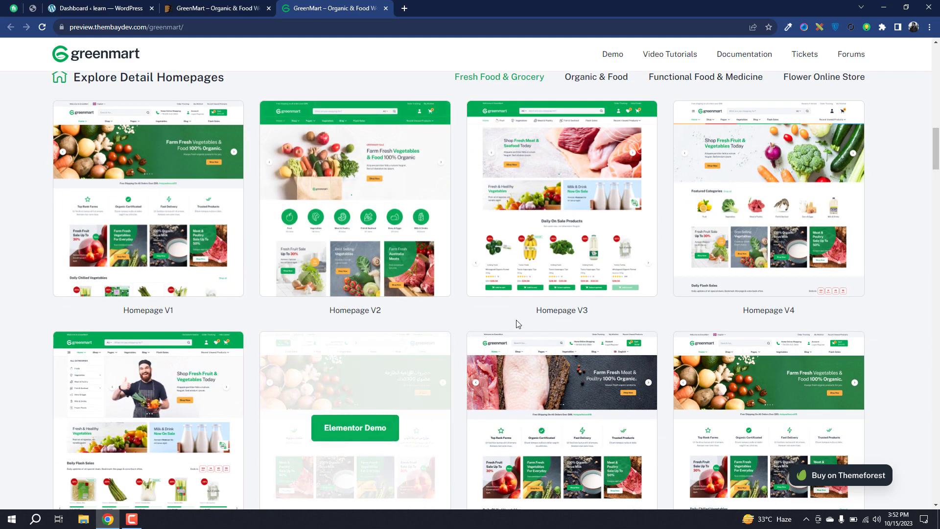
# Examine the preview's vendor pages, shop detail pages, mobile optimization and store feature sections, then return to the start of the page
pyautogui.scroll(-13, 917, 340)
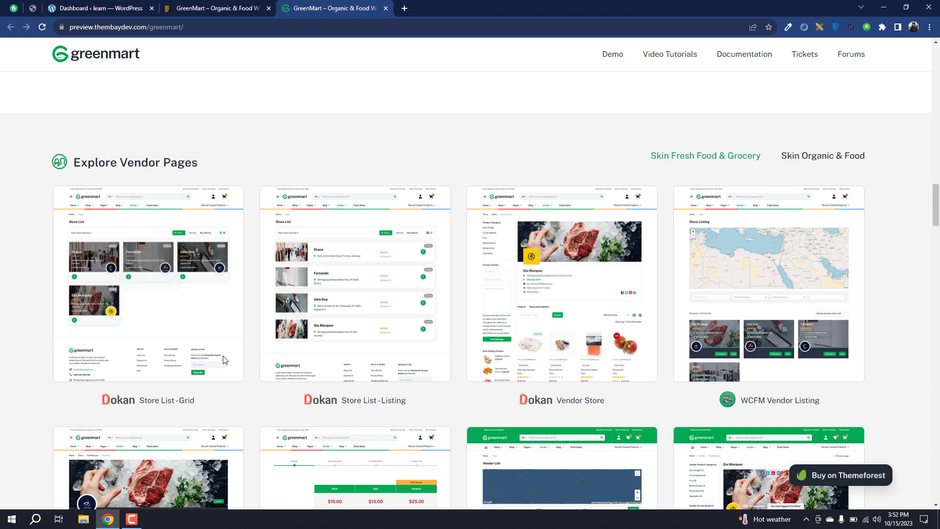
pyautogui.scroll(-7, 250, 395)
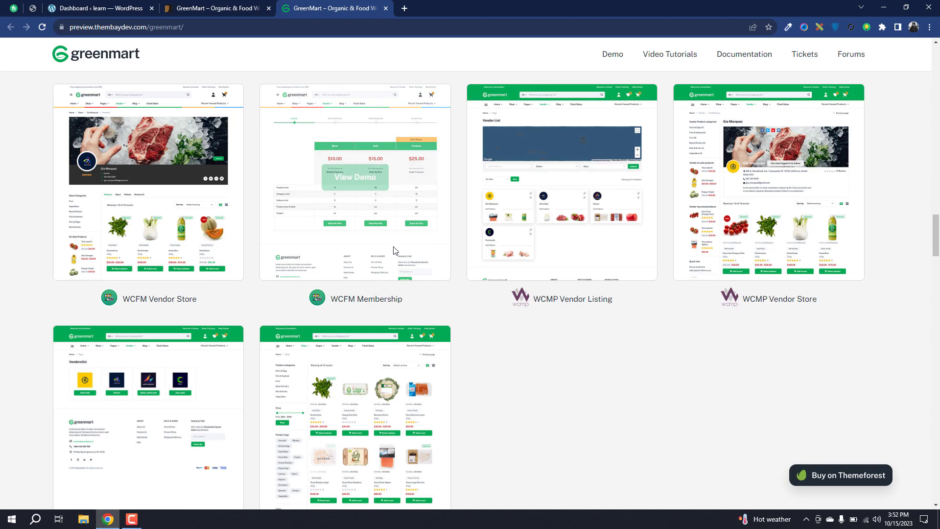
pyautogui.moveTo(311, 154)
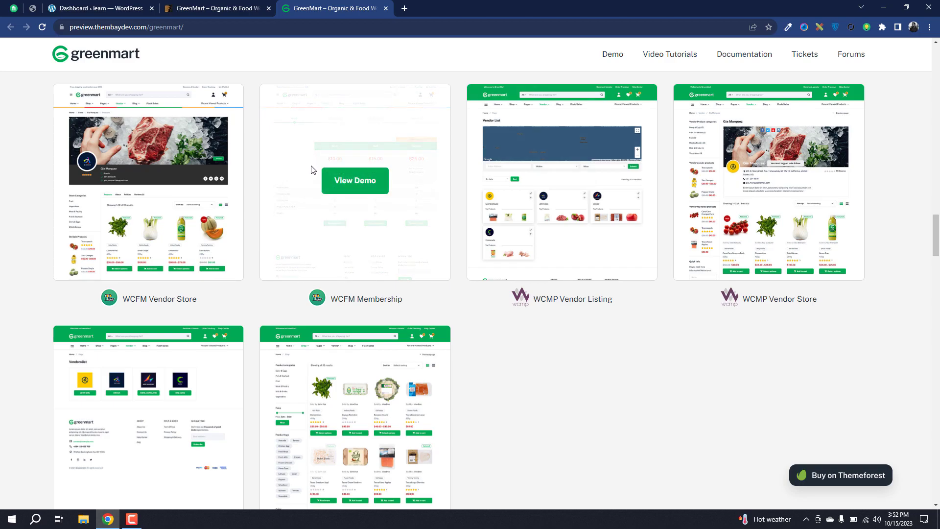
pyautogui.scroll(-2, 172, 192)
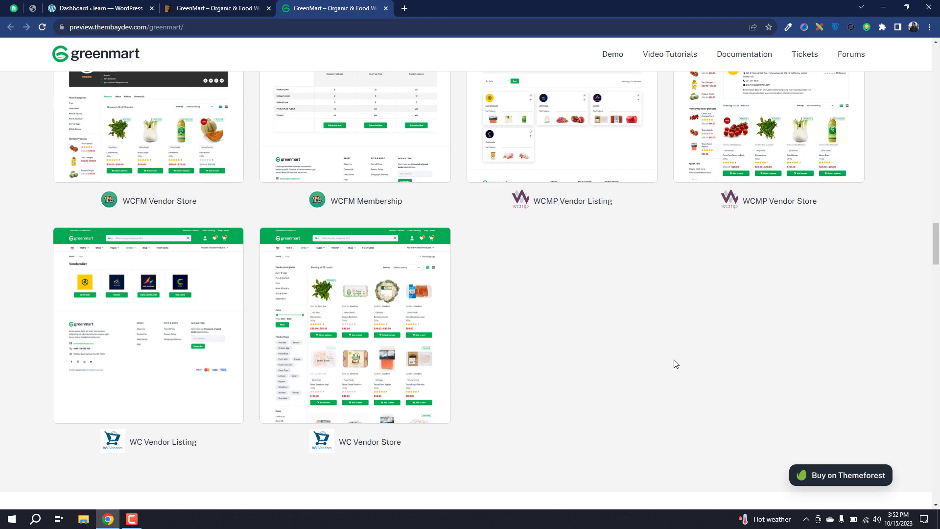
pyautogui.scroll(-8, 675, 363)
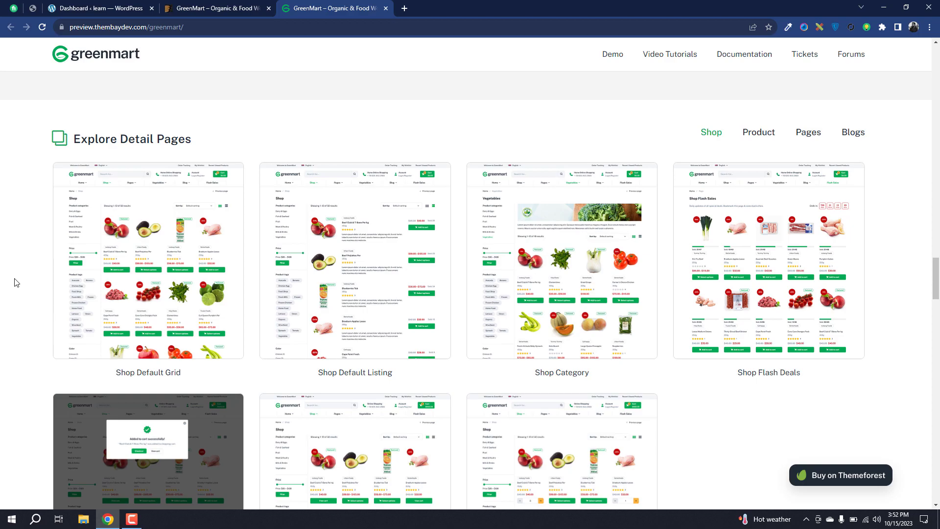
pyautogui.scroll(-10, 15, 282)
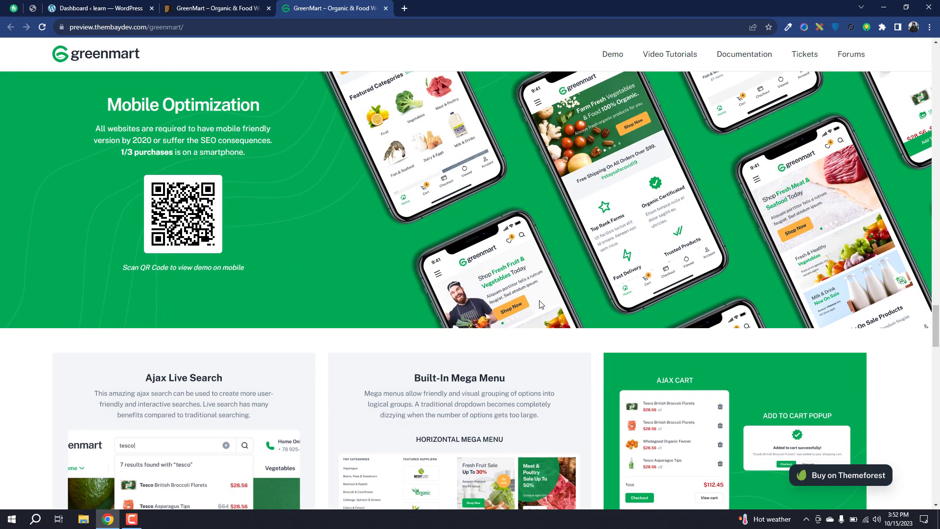
pyautogui.scroll(2, 541, 304)
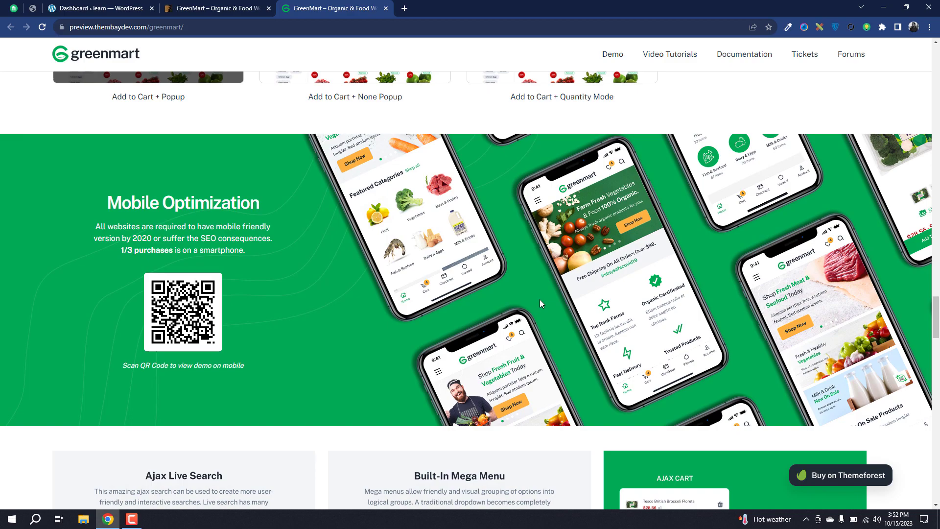
pyautogui.scroll(-8, 540, 302)
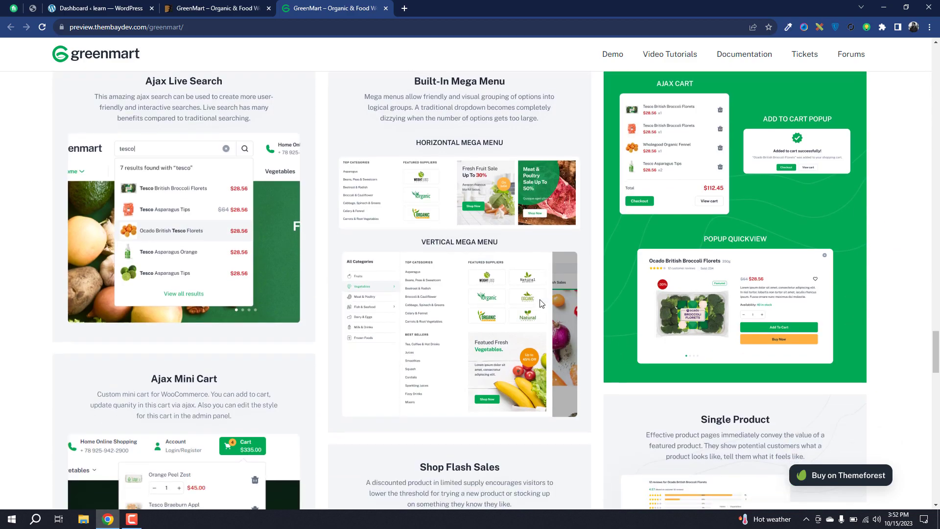
pyautogui.scroll(-8, 540, 301)
pyautogui.scroll(-5, 541, 304)
pyautogui.scroll(20, 541, 305)
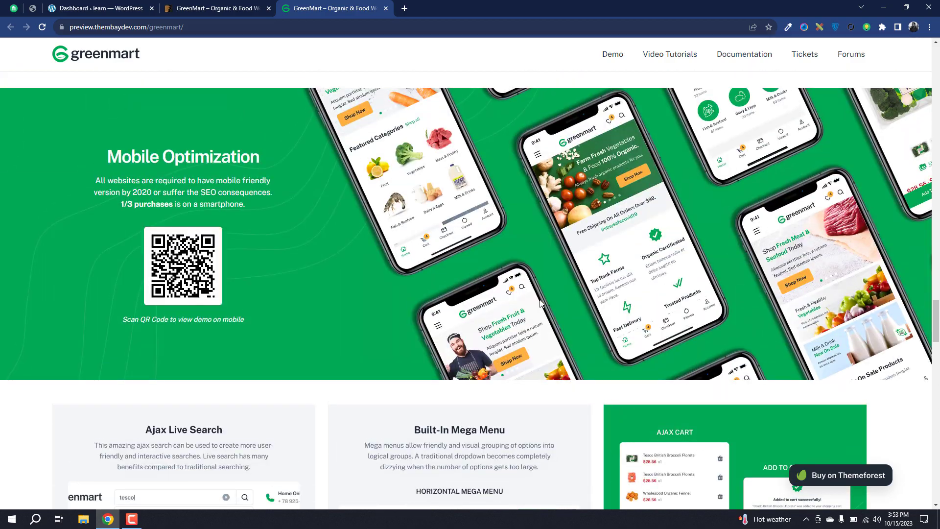
pyautogui.scroll(15, 541, 302)
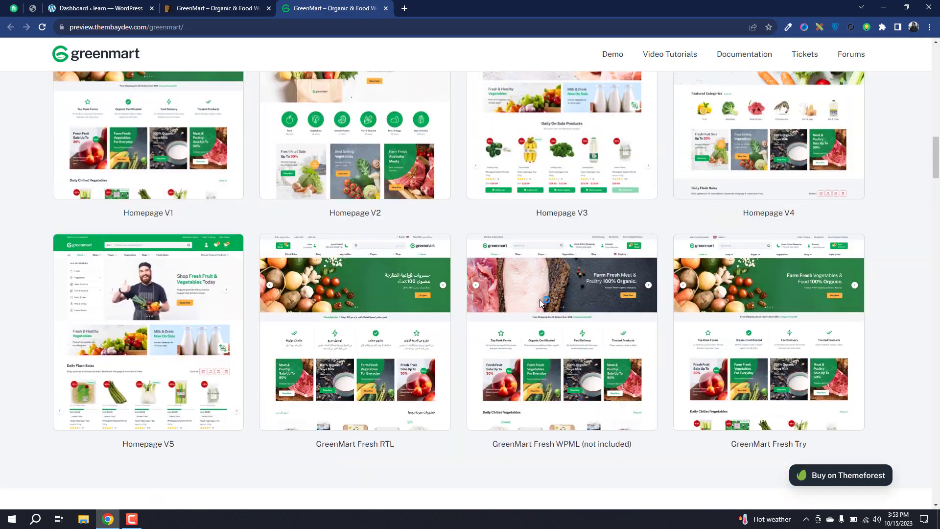
pyautogui.scroll(10, 540, 303)
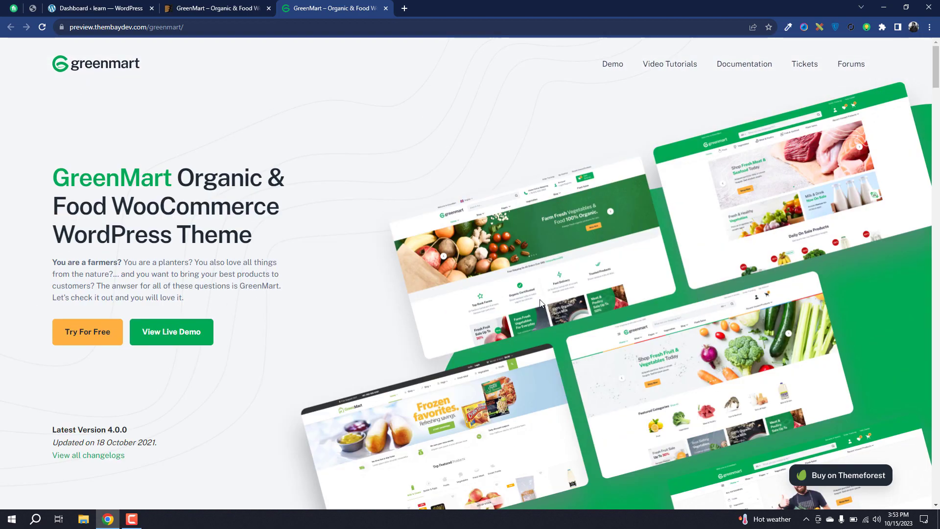
# Switch to the WordPress dashboard and activate the installed GreenMart theme
pyautogui.click(83, 4)
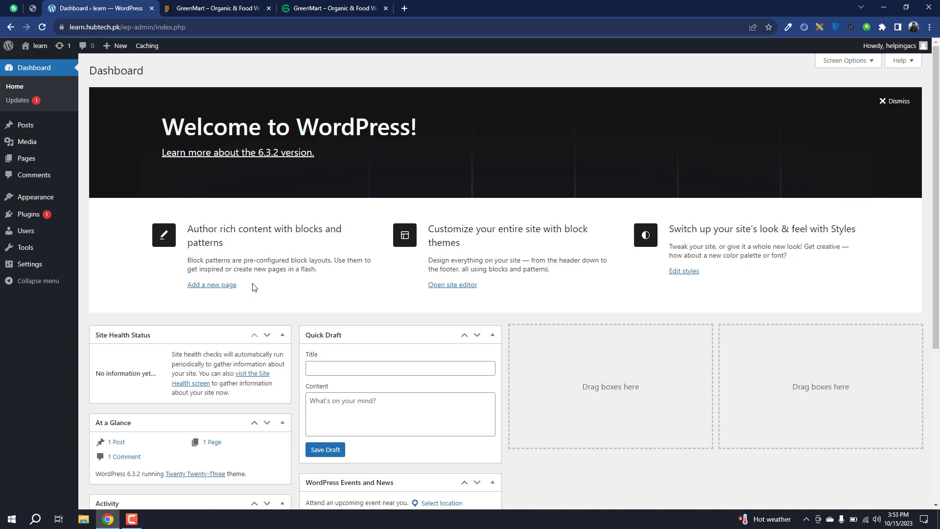
pyautogui.moveTo(45, 203)
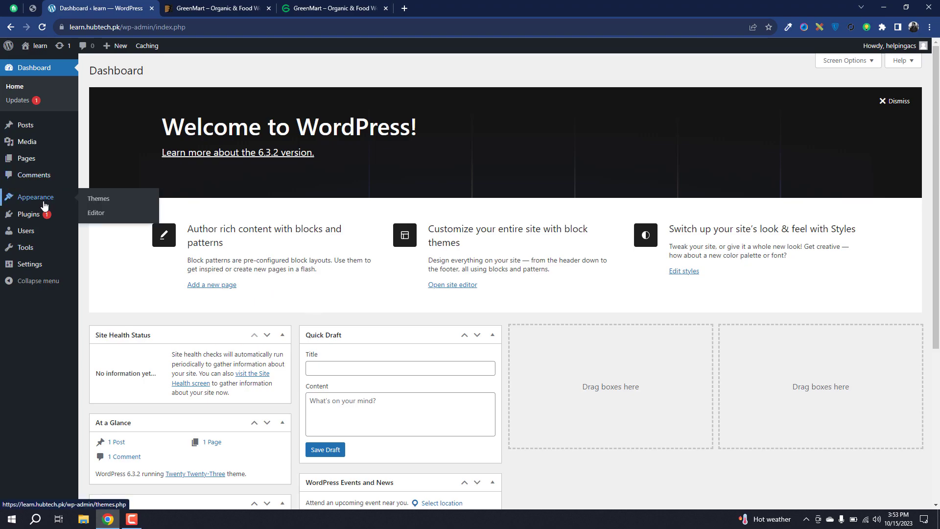
pyautogui.click(90, 202)
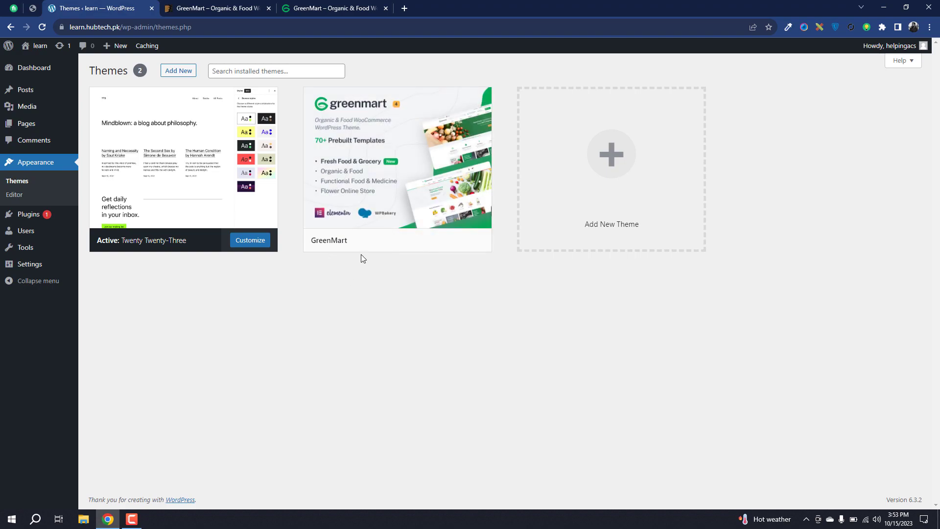
pyautogui.click(414, 241)
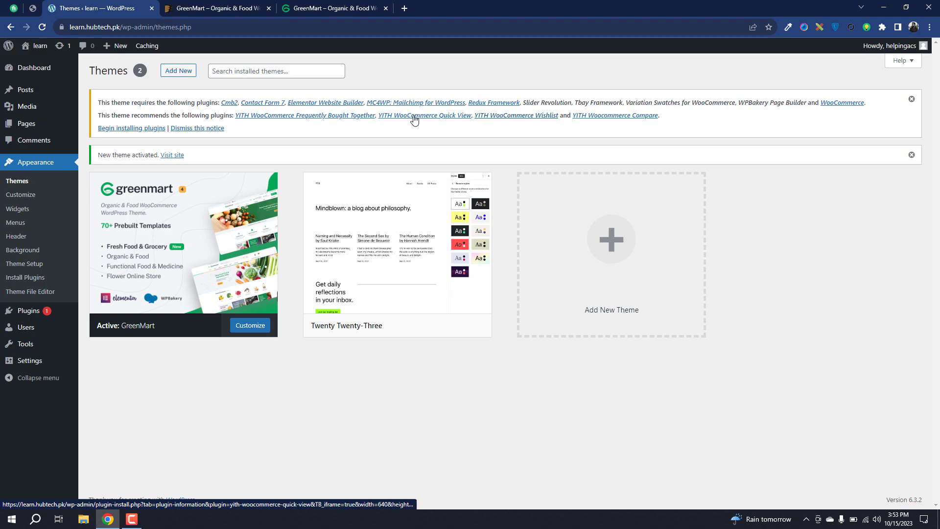
# Bulk-install all the required and recommended plugins for the GreenMart theme
pyautogui.click(112, 130)
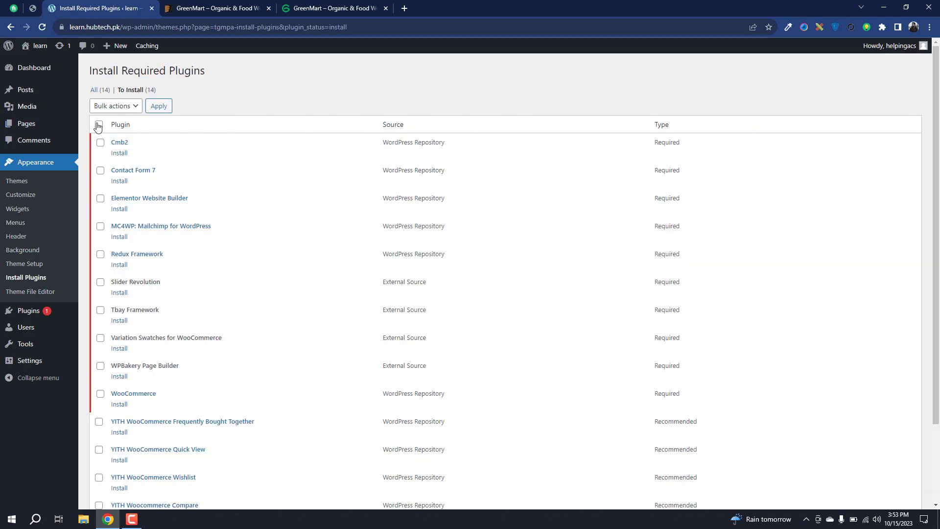
pyautogui.click(99, 125)
pyautogui.click(123, 108)
pyautogui.click(125, 130)
pyautogui.click(157, 107)
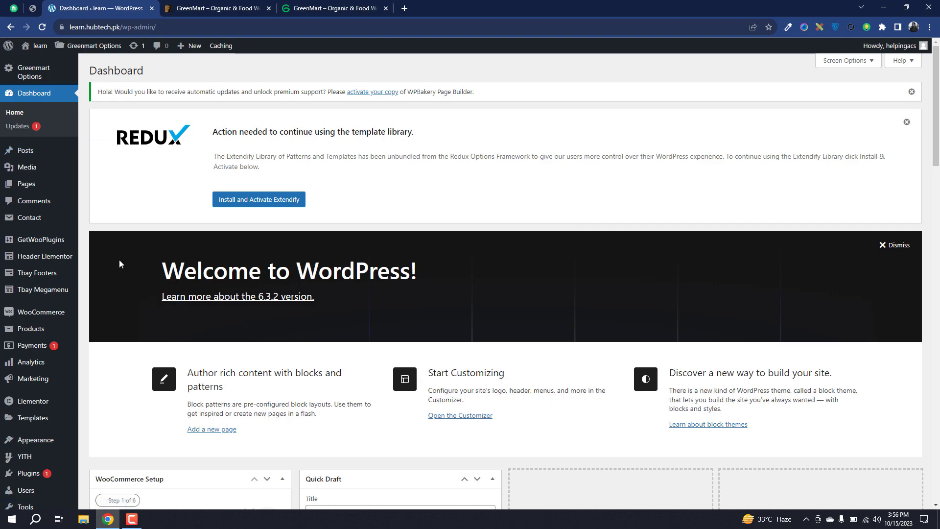
pyautogui.moveTo(69, 253)
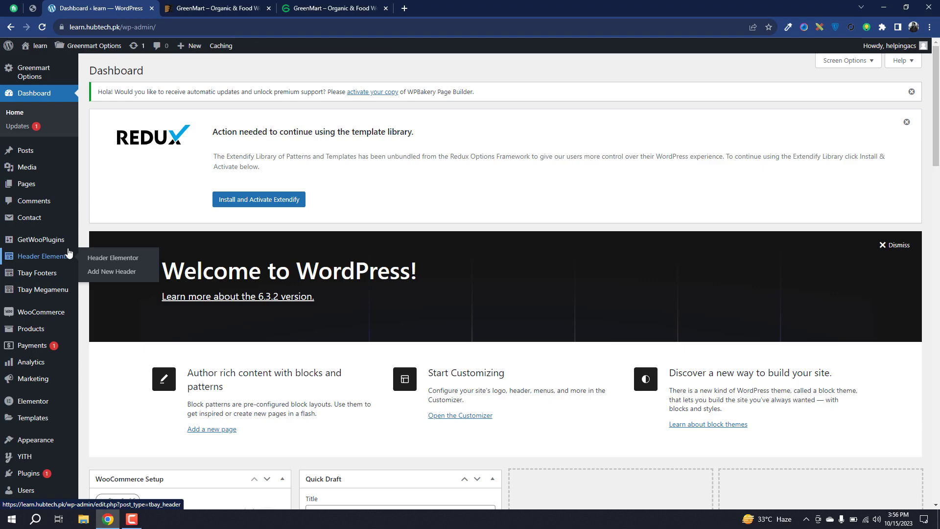
pyautogui.scroll(-5, 41, 240)
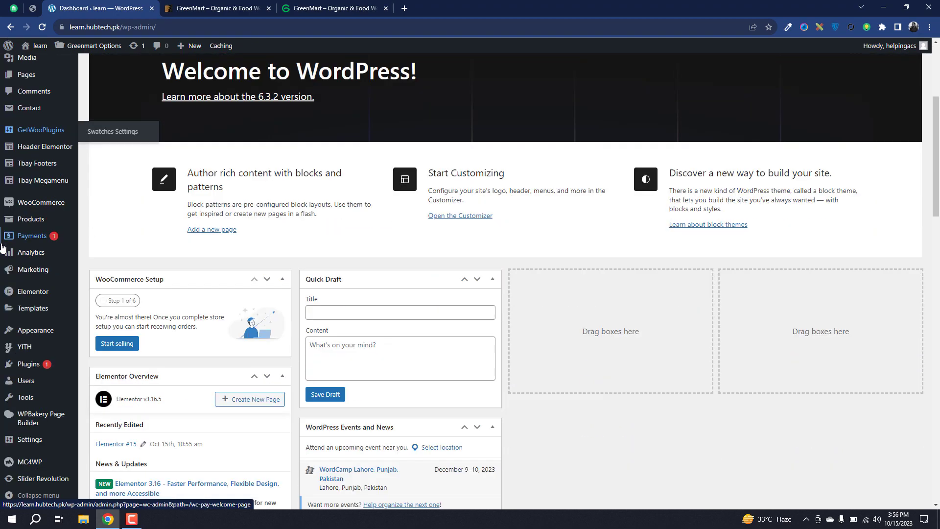
pyautogui.scroll(2, 19, 485)
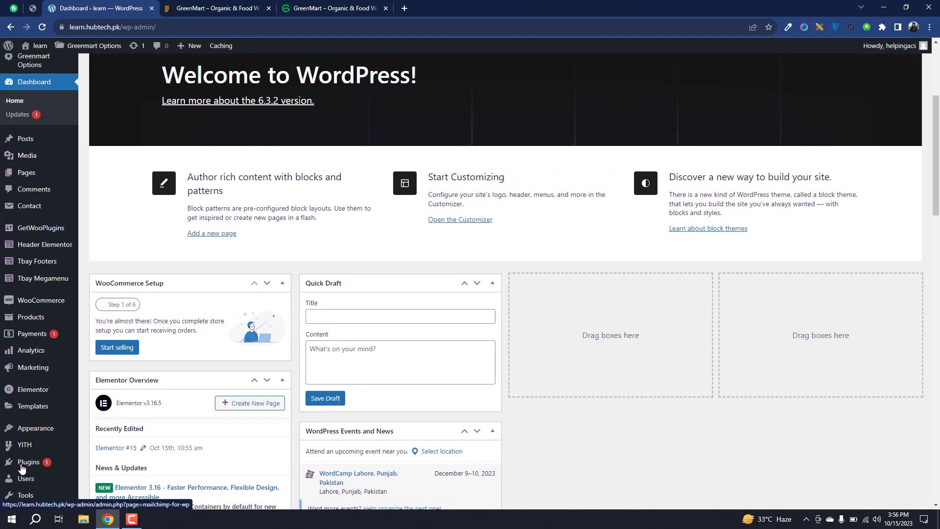
# Examine the dashboard's admin menu entries added by the theme and plugins, including Header Elementor, Tbay Footers, Tbay Megamenu and Greenmart Options
pyautogui.moveTo(22, 468)
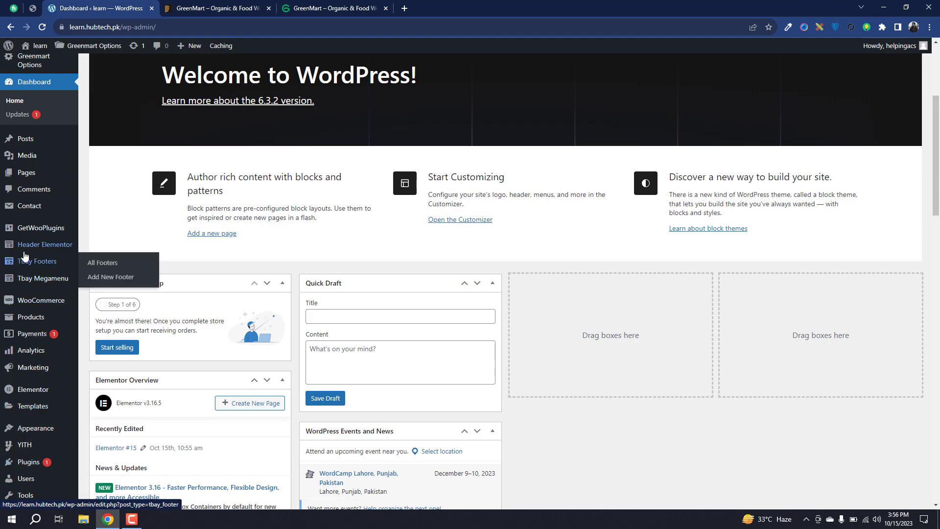
pyautogui.moveTo(37, 235)
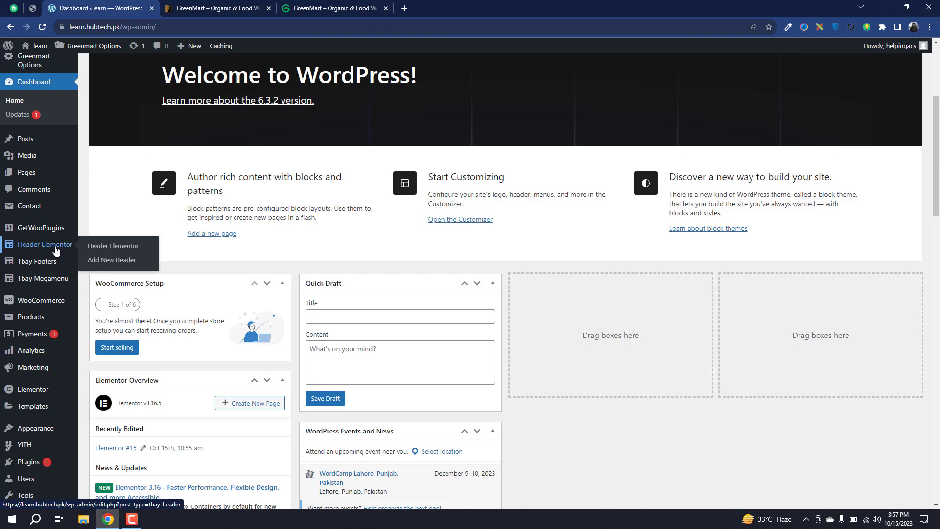
pyautogui.moveTo(42, 280)
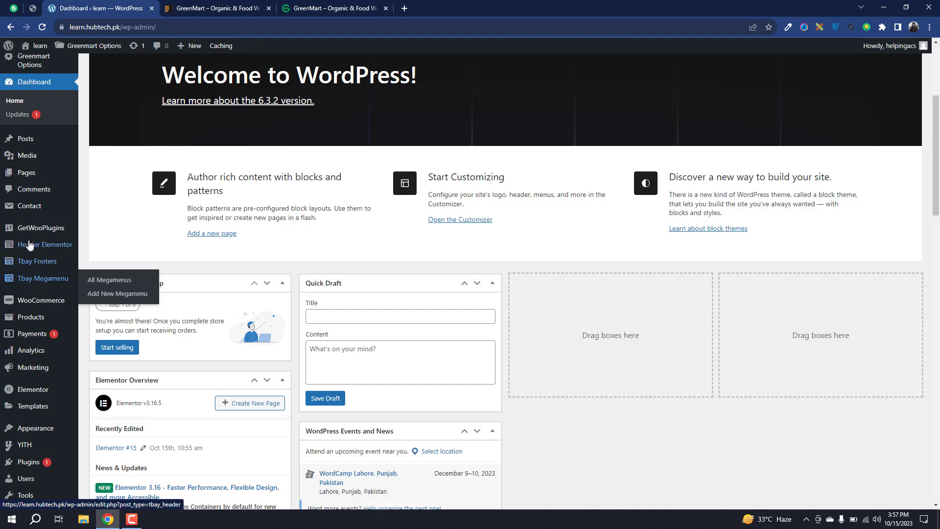
pyautogui.scroll(1, 7, 114)
pyautogui.scroll(3, 6, 114)
pyautogui.moveTo(44, 78)
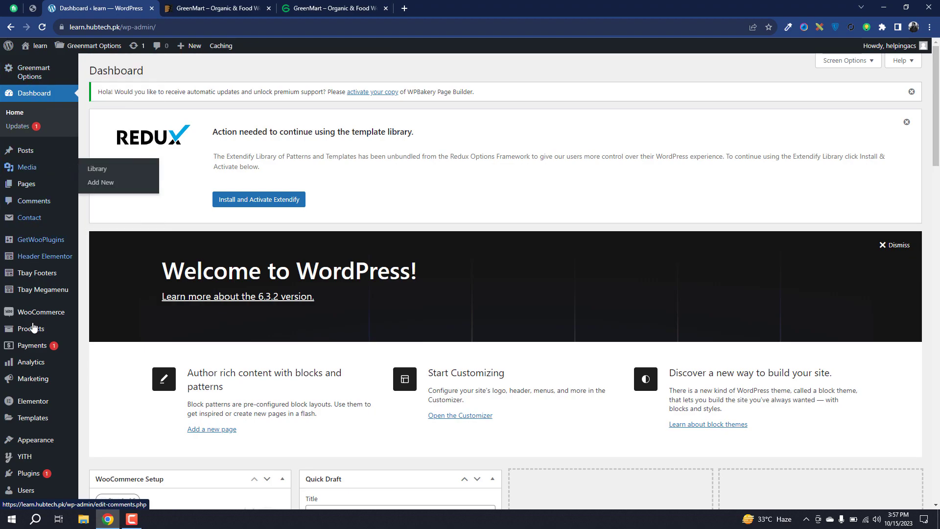
pyautogui.moveTo(8, 407)
pyautogui.scroll(-3, 4, 343)
pyautogui.moveTo(1, 367)
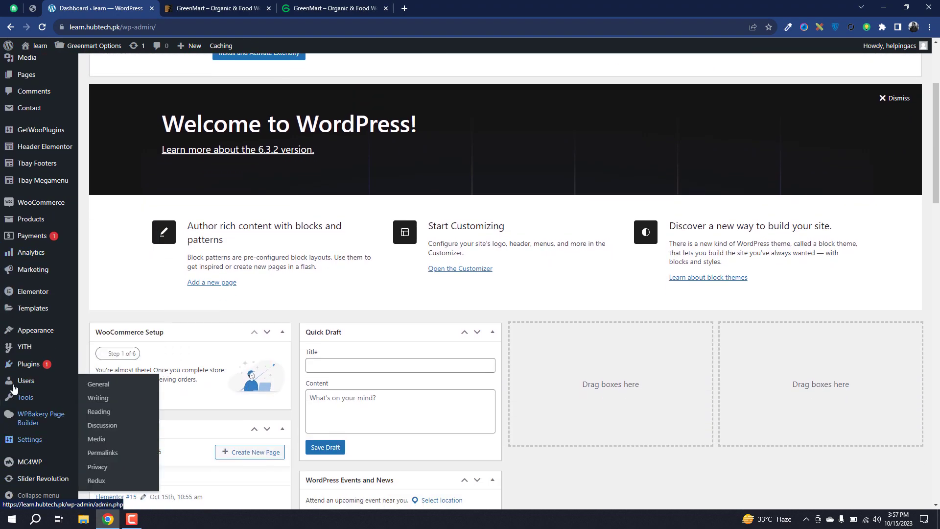
# Start the GreenMart theme setup wizard and install the child theme
pyautogui.moveTo(48, 335)
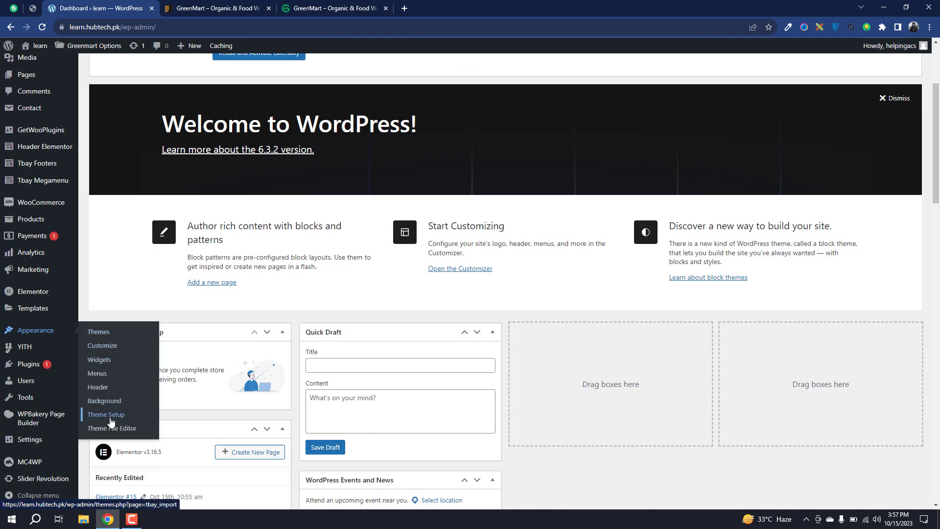
pyautogui.click(112, 422)
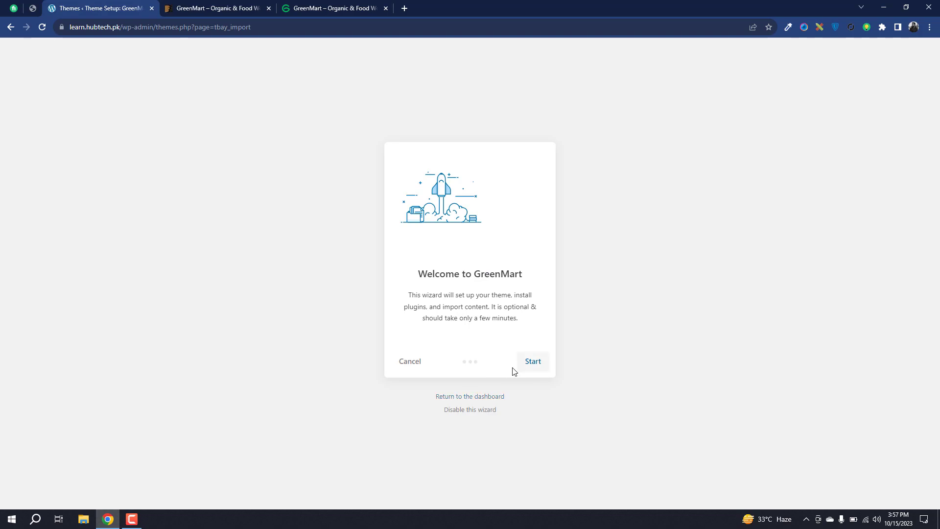
pyautogui.click(531, 363)
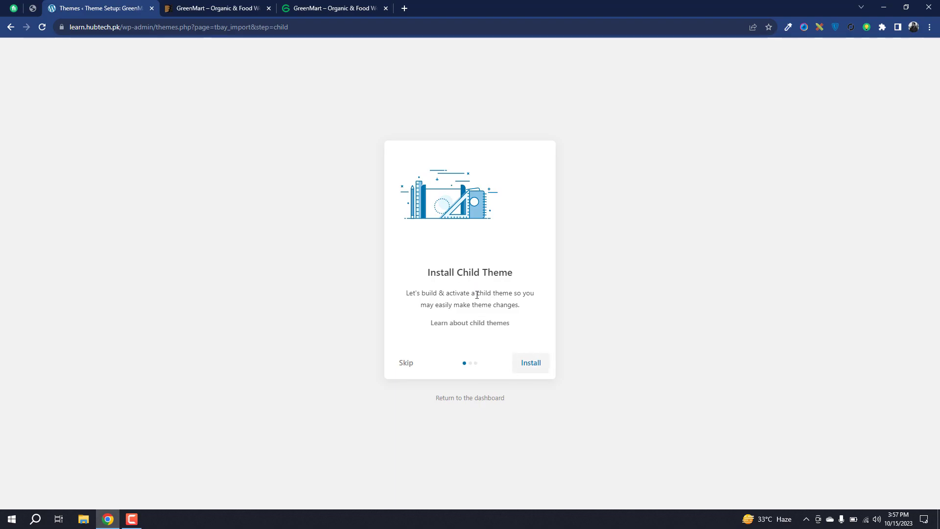
pyautogui.click(535, 365)
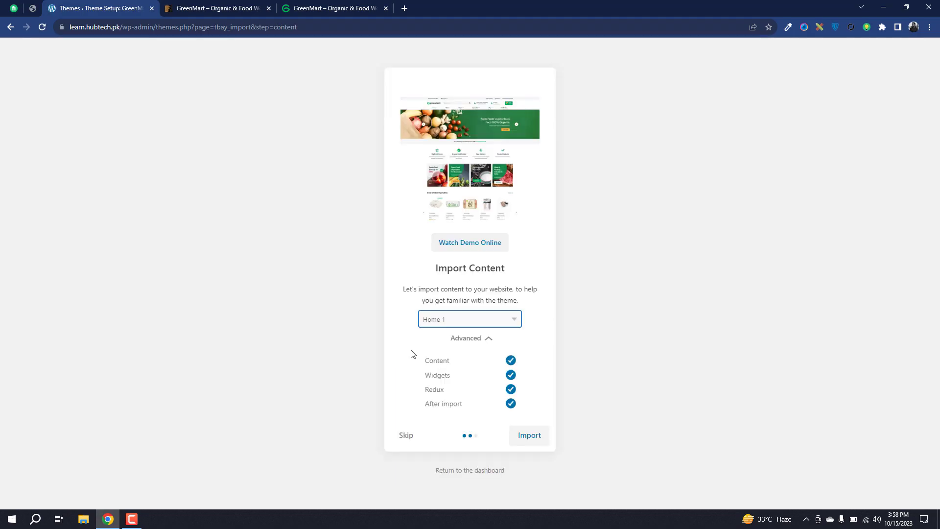
# Look through the wizard's importable demos and the homepages in the GreenMart live preview, then return to the setup wizard
pyautogui.click(459, 322)
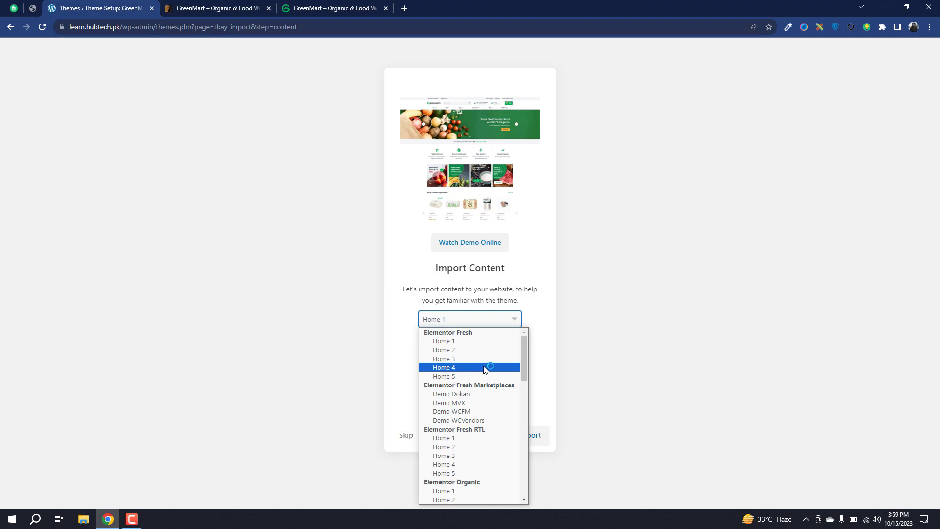
pyautogui.scroll(-6, 486, 370)
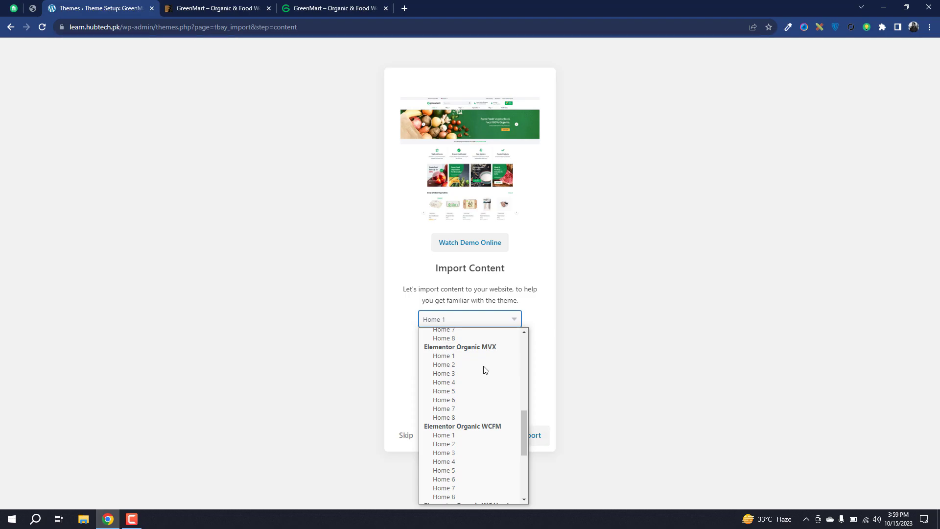
pyautogui.click(333, 7)
pyautogui.scroll(-10, 386, 337)
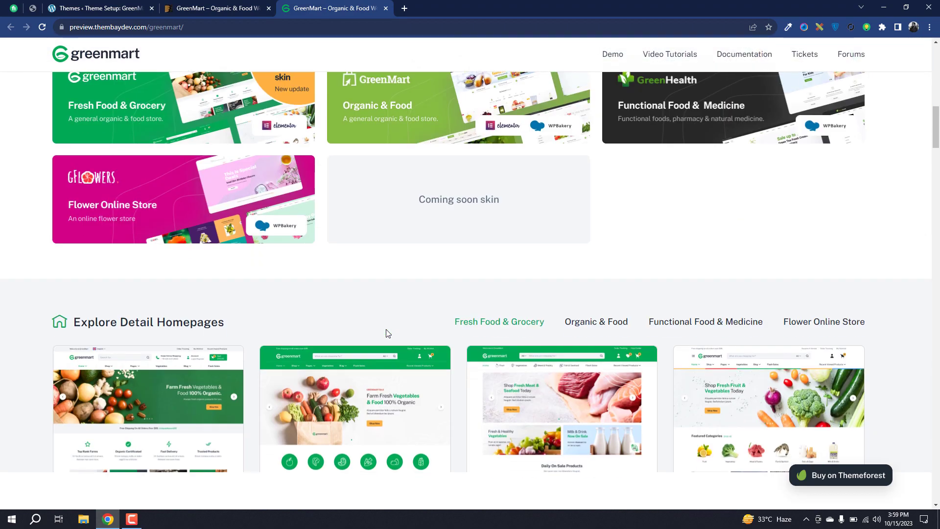
pyautogui.scroll(-5, 388, 333)
pyautogui.click(206, 8)
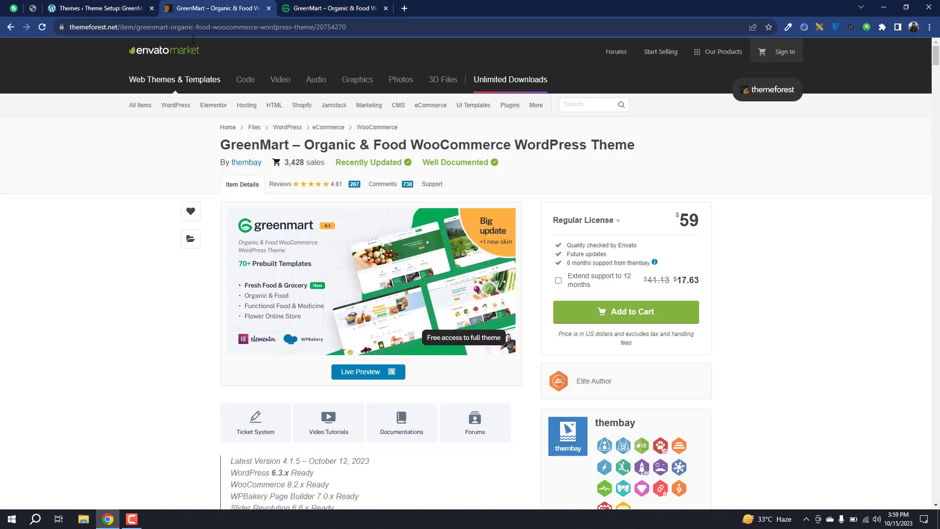
pyautogui.click(15, 7)
pyautogui.click(107, 8)
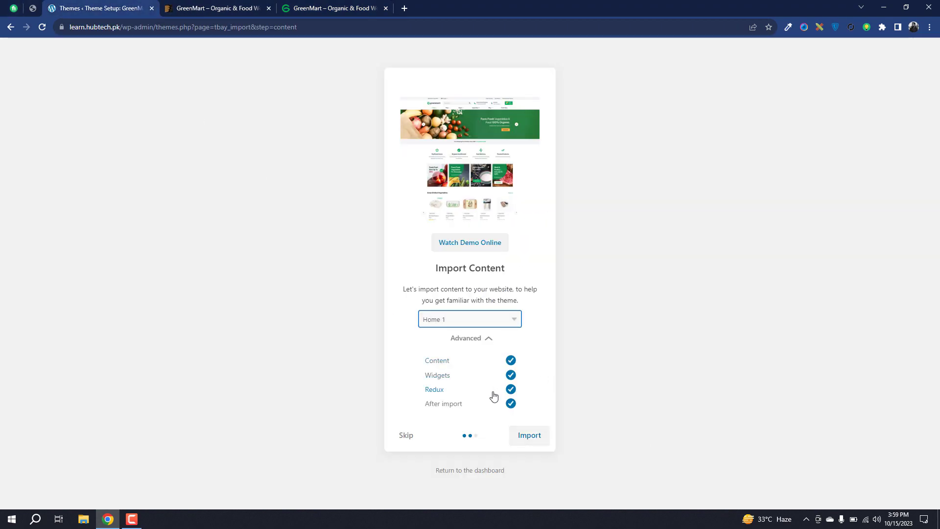
# Import the Elementor Fresh Home 3 demo with its content, widgets, Redux and after-import options
pyautogui.click(480, 322)
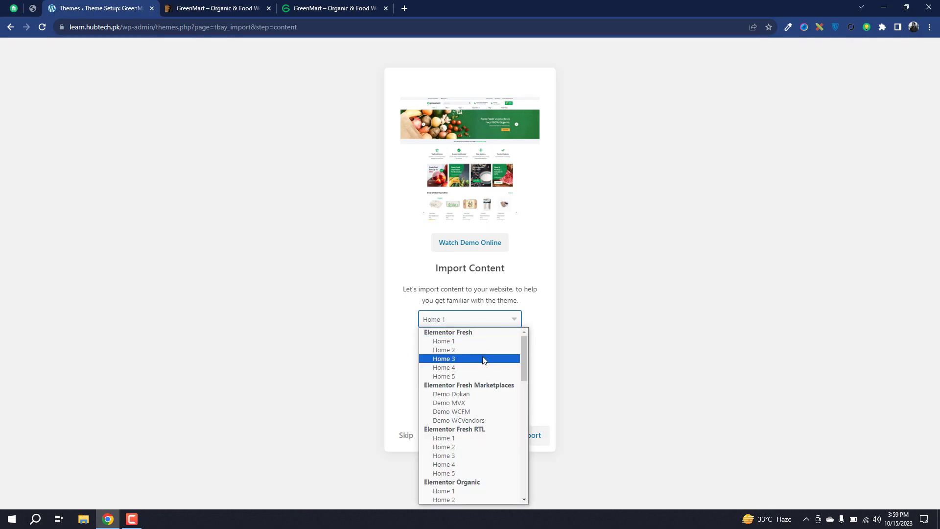
pyautogui.click(481, 363)
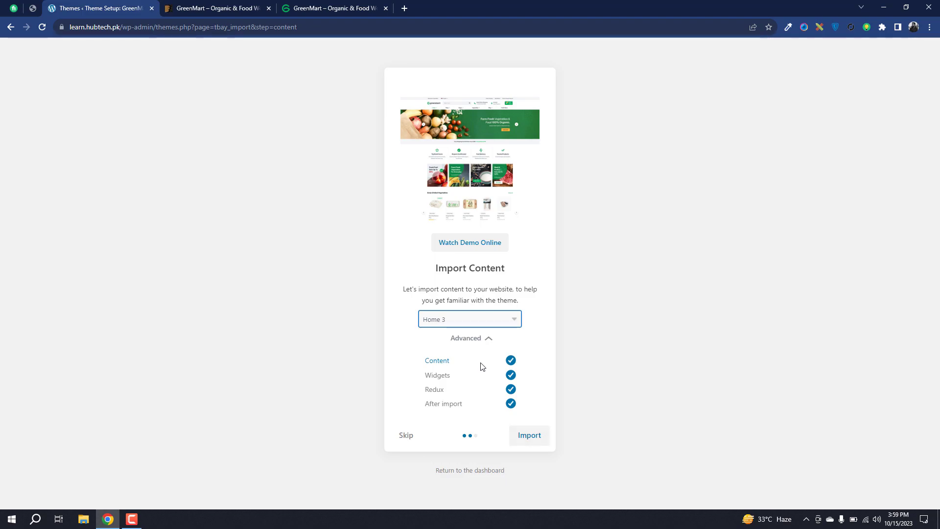
pyautogui.click(538, 438)
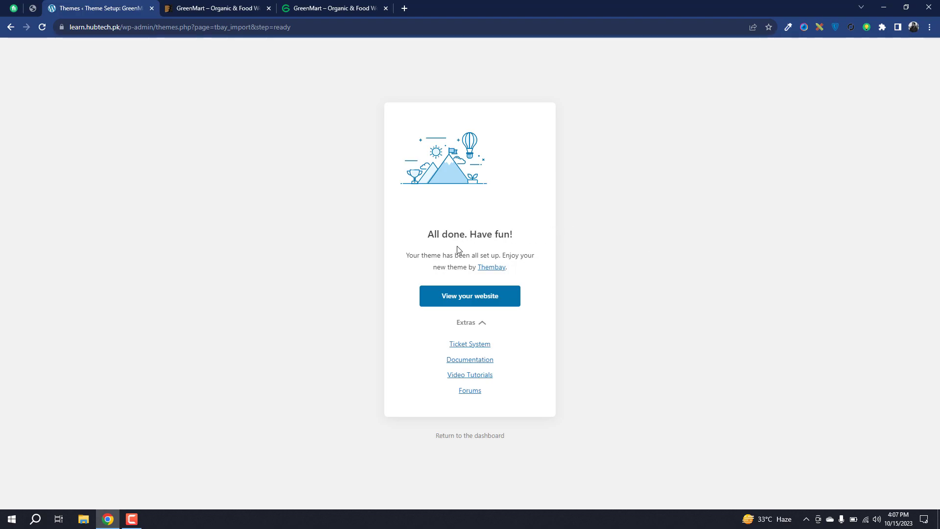
# Open the finished website from the setup wizard, then return to the WordPress dashboard and look over its admin menu
pyautogui.click(462, 302)
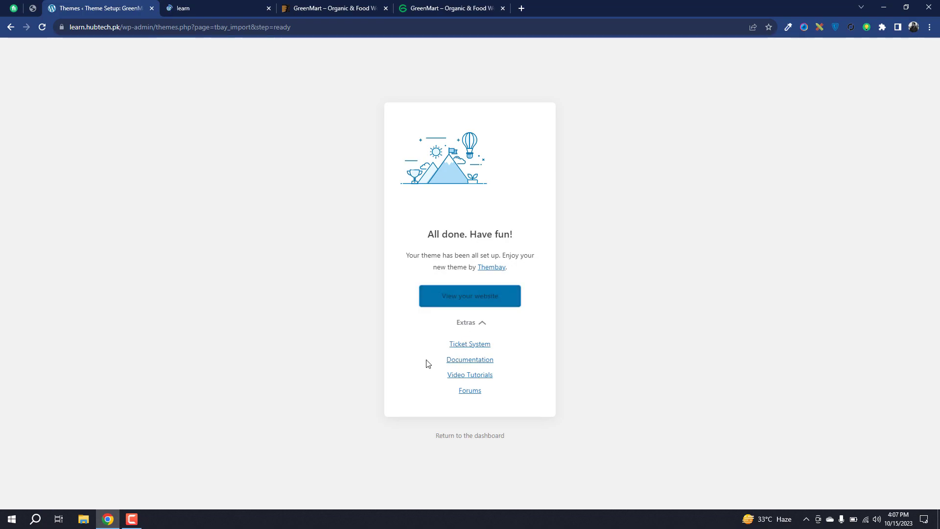
pyautogui.click(470, 436)
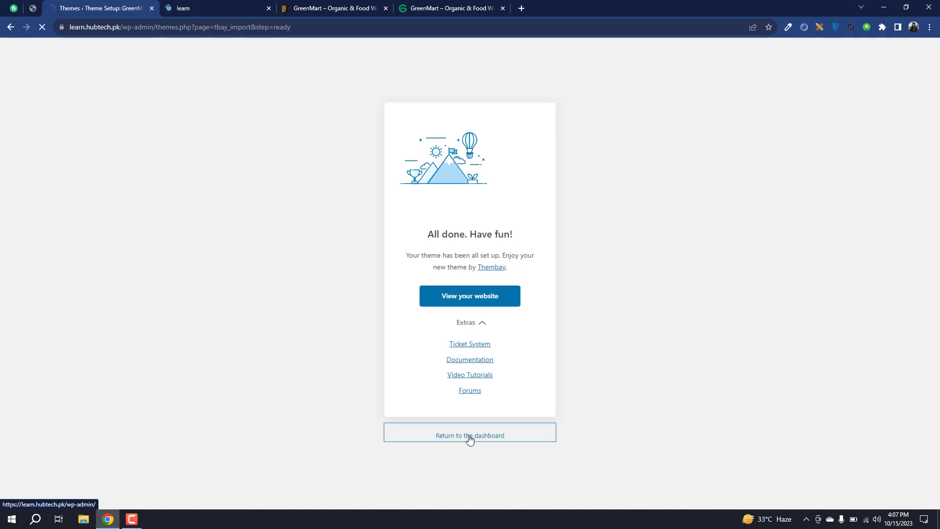
pyautogui.scroll(-3, 39, 271)
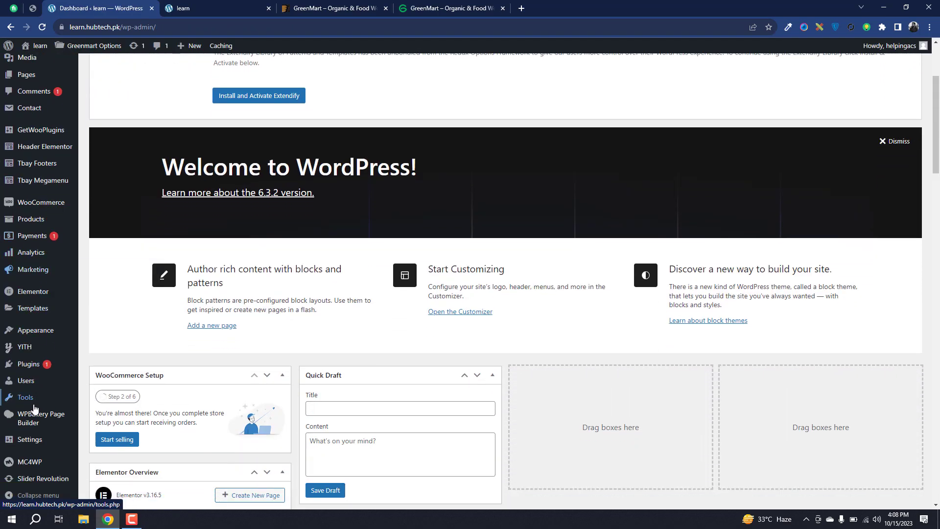
pyautogui.moveTo(32, 407)
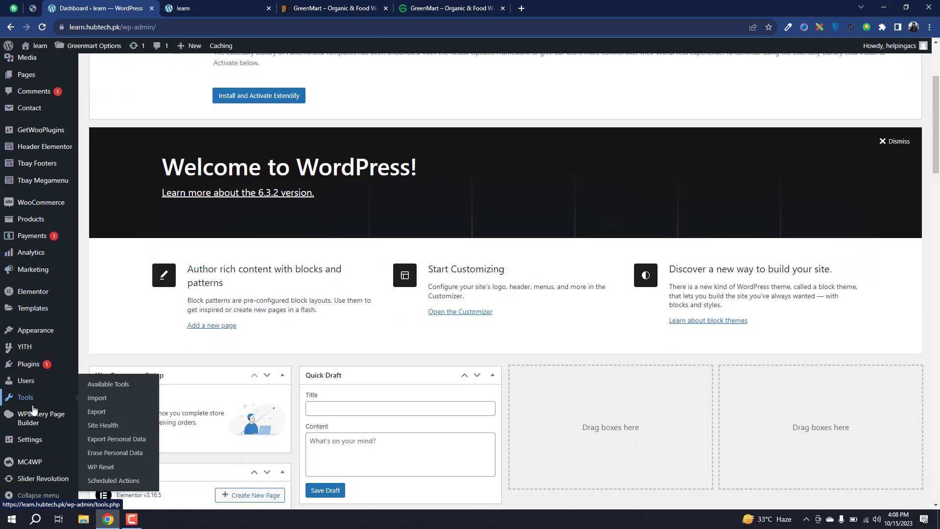
pyautogui.scroll(3, 33, 407)
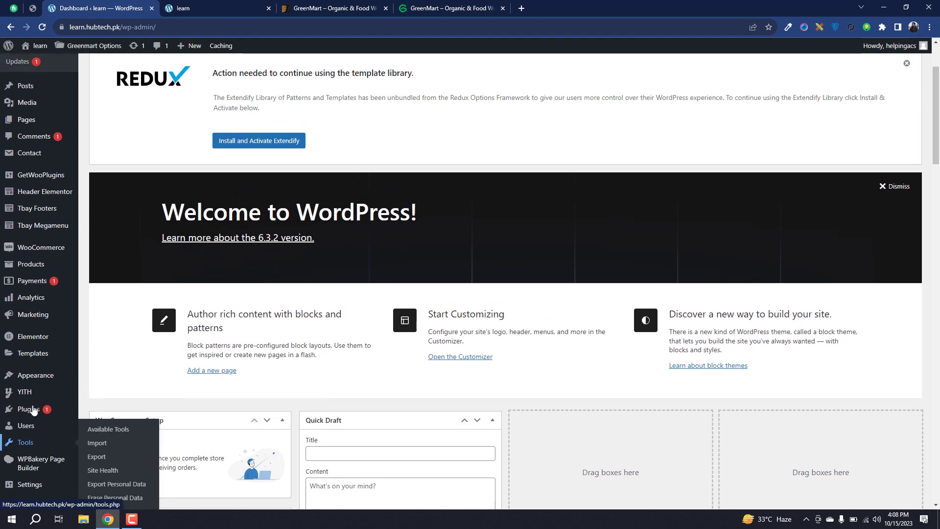
pyautogui.moveTo(6, 312)
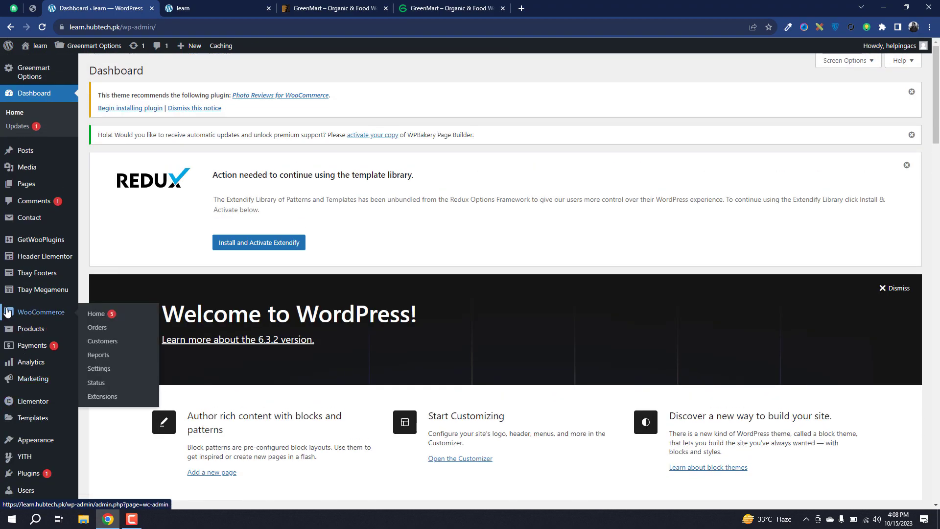
# Examine the imported homepage on the live site, including its banners, popular products, best-seller categories and recommendations
pyautogui.click(247, 10)
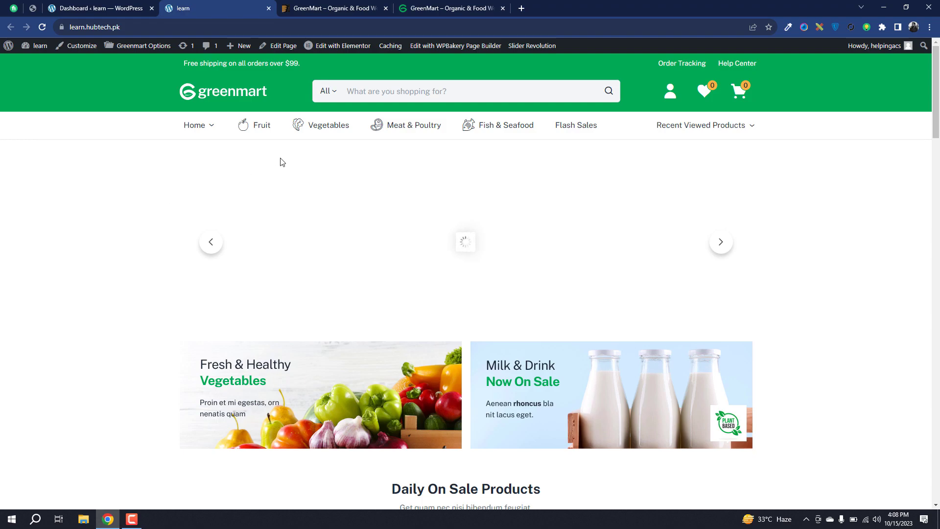
pyautogui.scroll(-4, 342, 343)
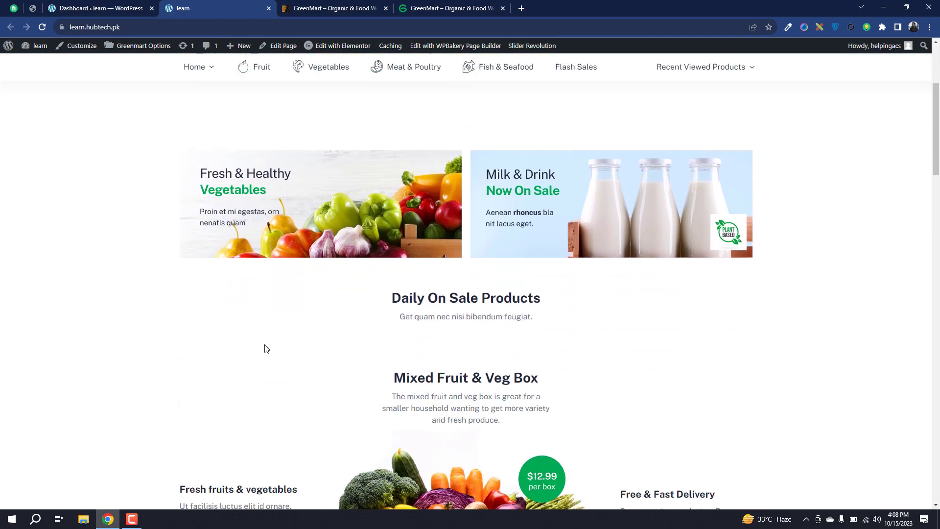
pyautogui.scroll(-3, 786, 280)
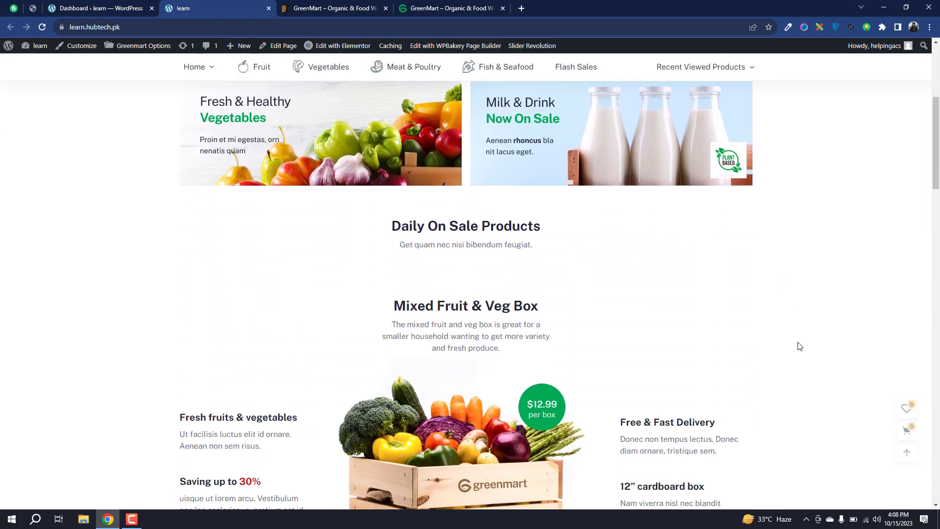
pyautogui.scroll(-1, 241, 367)
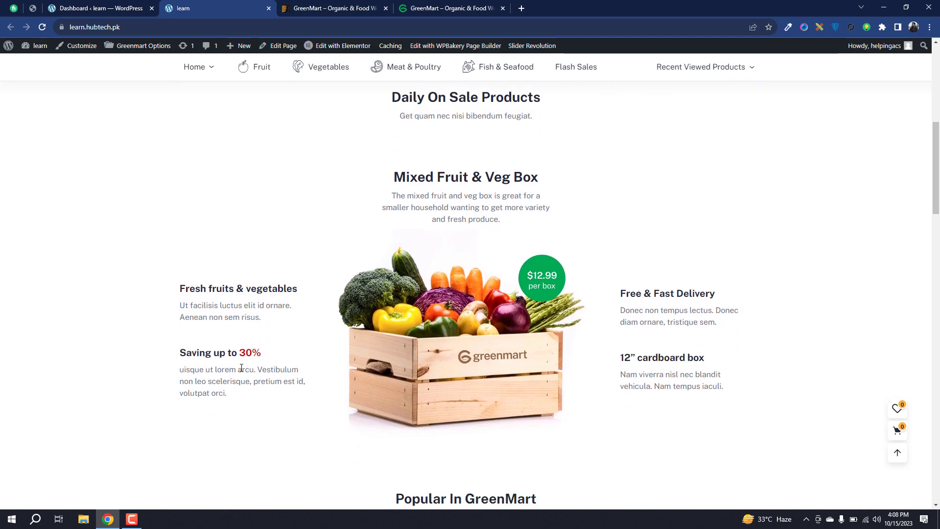
pyautogui.scroll(-6, 241, 368)
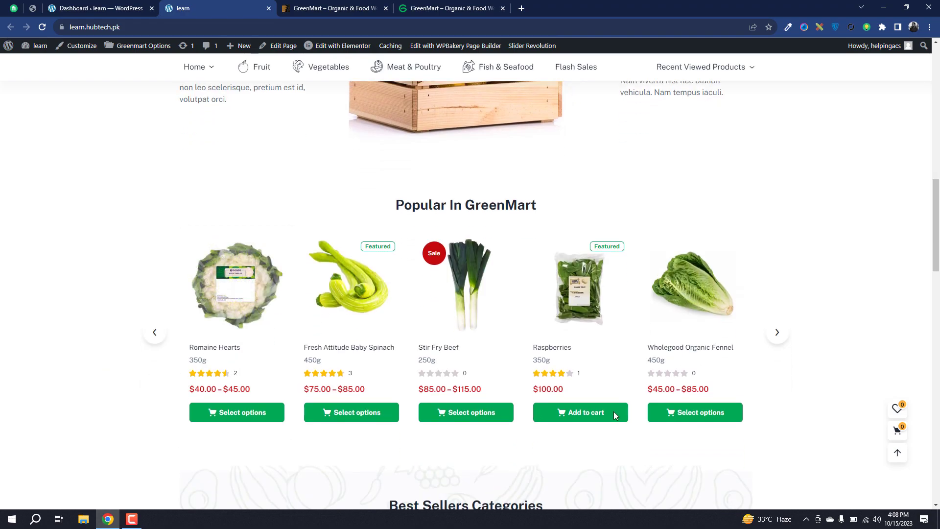
pyautogui.scroll(-6, 825, 290)
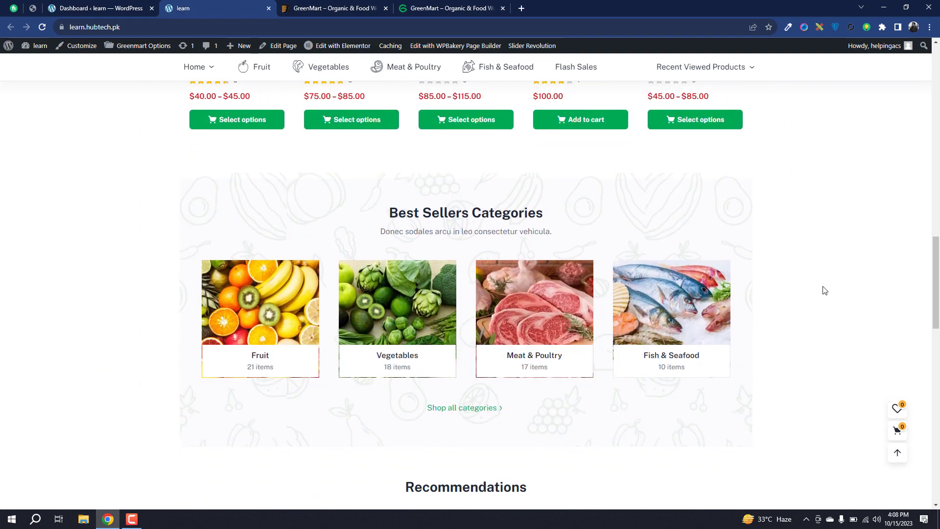
pyautogui.scroll(-5, 825, 291)
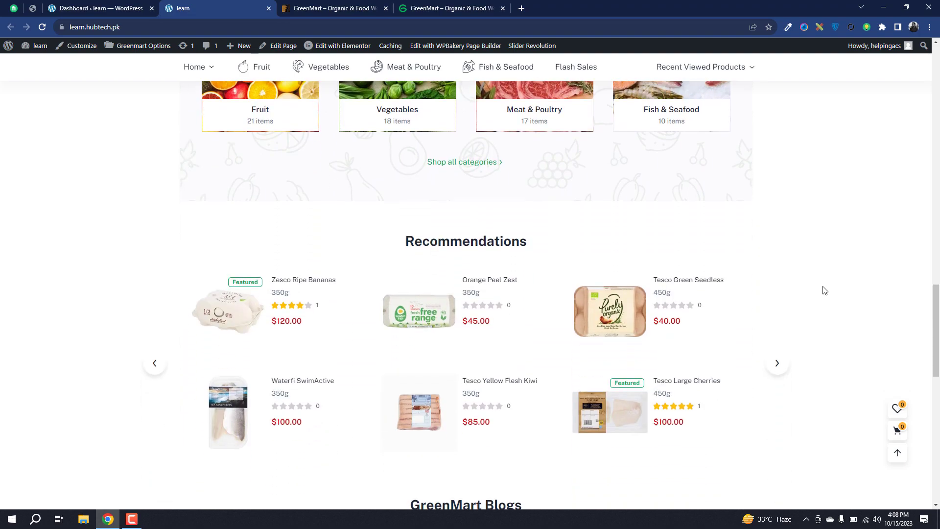
pyautogui.scroll(12, 825, 291)
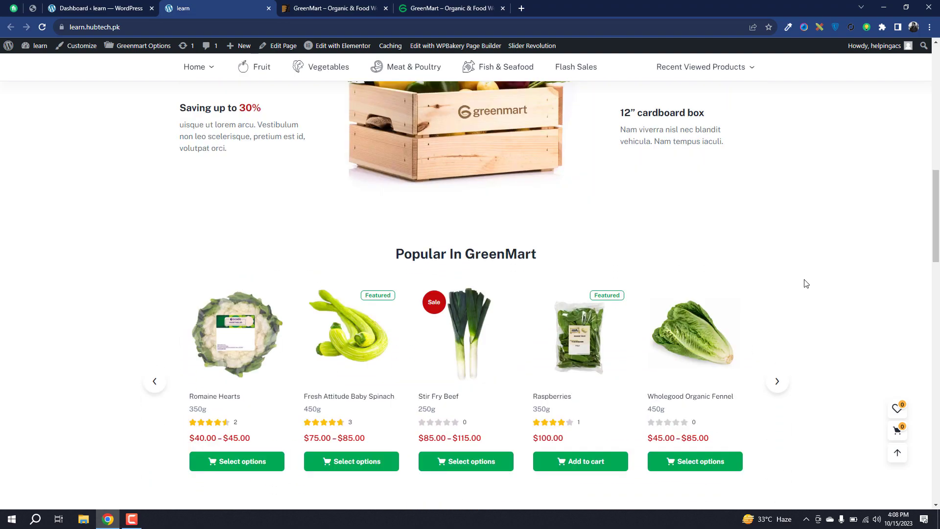
# Switch back to the WordPress dashboard and open the General section of the Greenmart Options
pyautogui.click(46, 6)
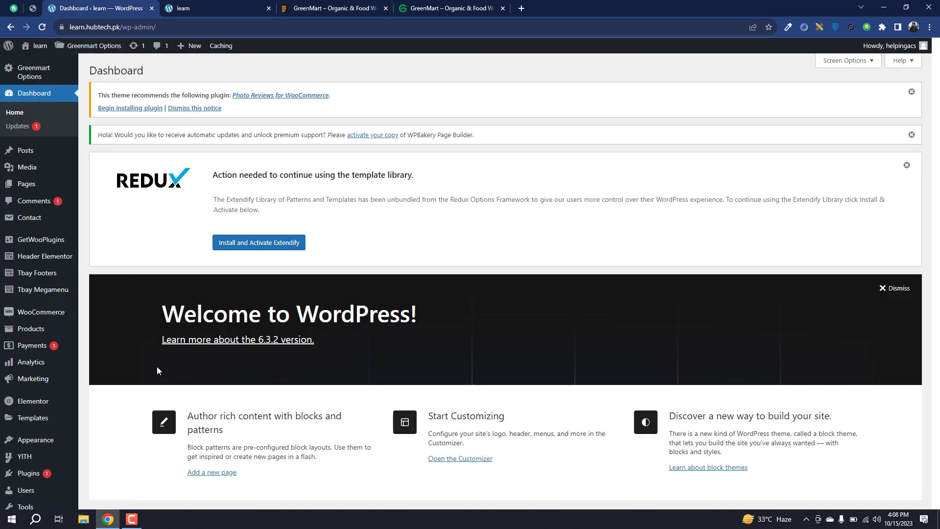
pyautogui.moveTo(59, 355)
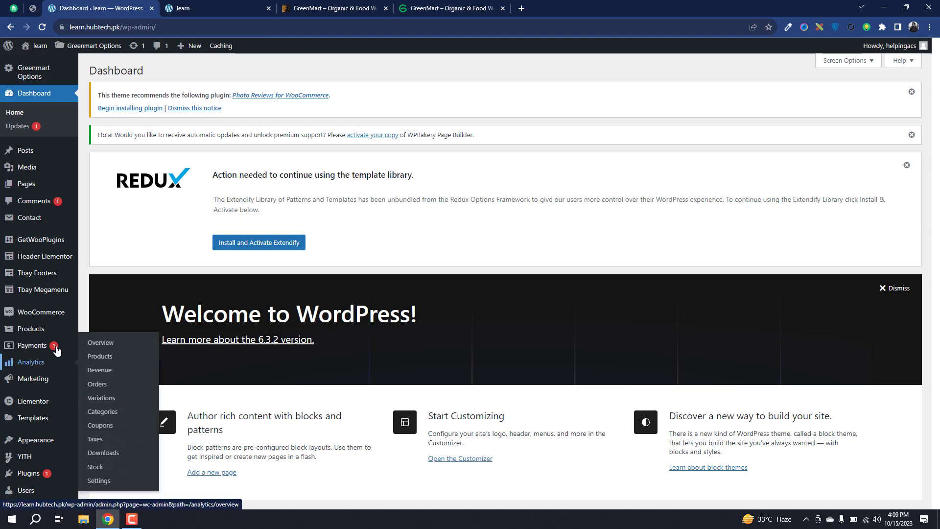
pyautogui.moveTo(11, 79)
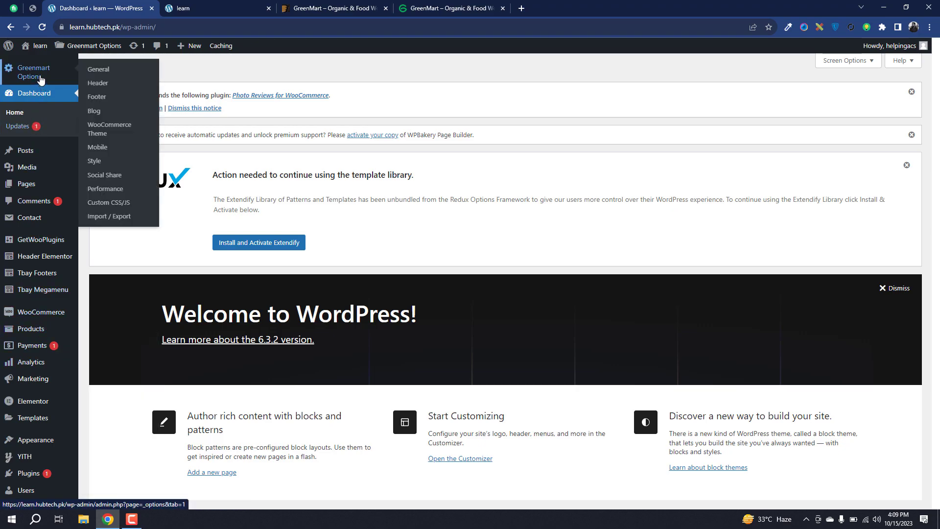
pyautogui.click(124, 75)
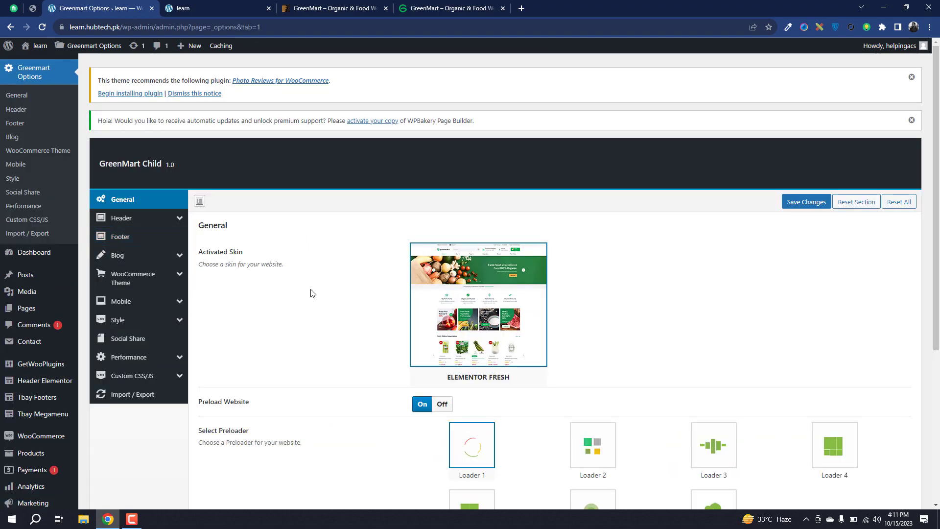
# Review the General theme options, covering the activated skin, website preloader, image size configuration and Ajax dropdown mega menu
pyautogui.scroll(-1, 312, 293)
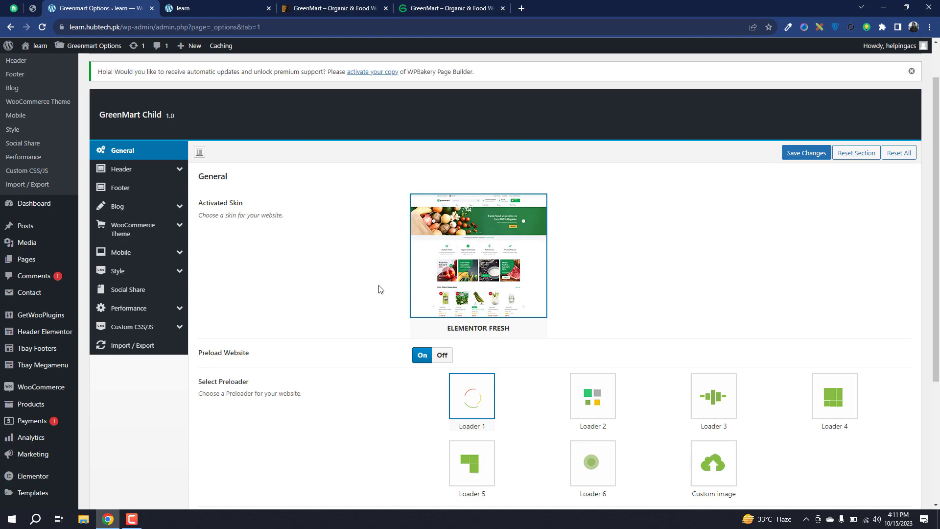
pyautogui.scroll(-2, 381, 289)
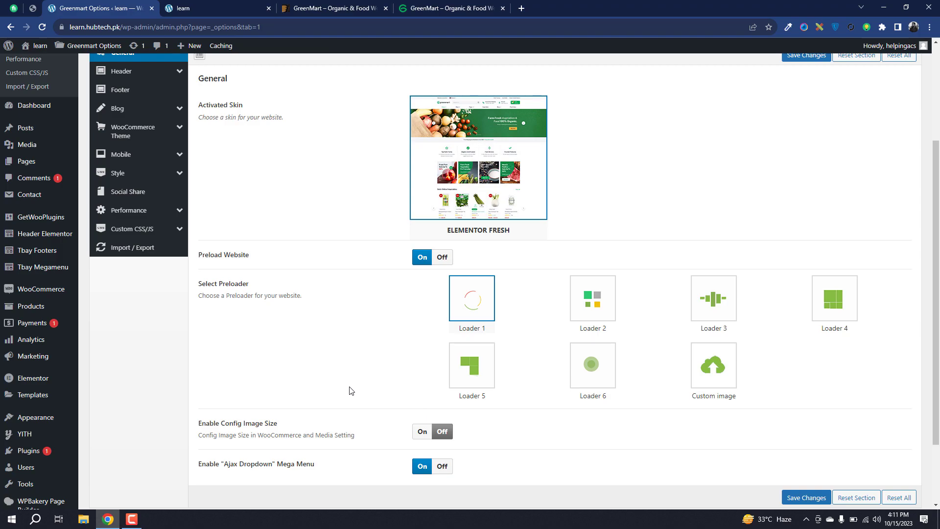
pyautogui.scroll(-3, 349, 391)
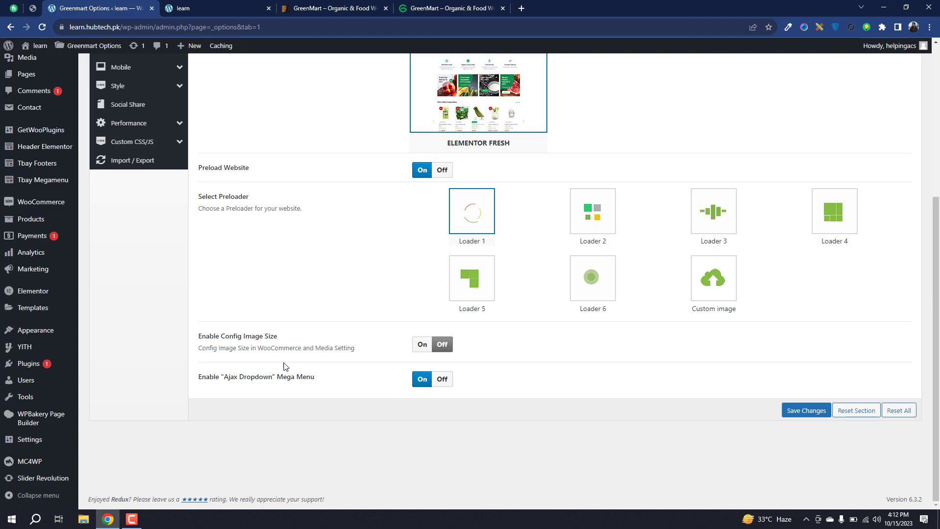
pyautogui.scroll(4, 286, 367)
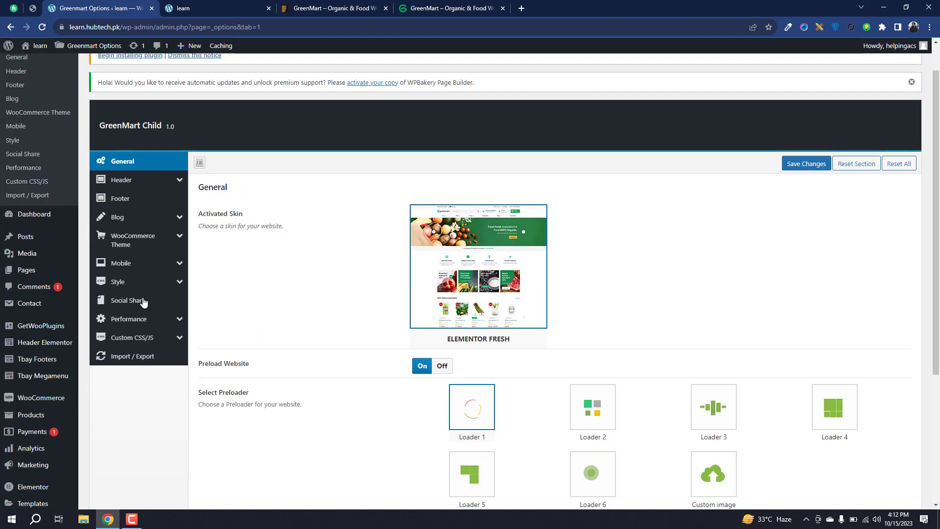
# Review the available header layout types in Header Config and the layout and back-to-top settings in the Footer section
pyautogui.click(133, 181)
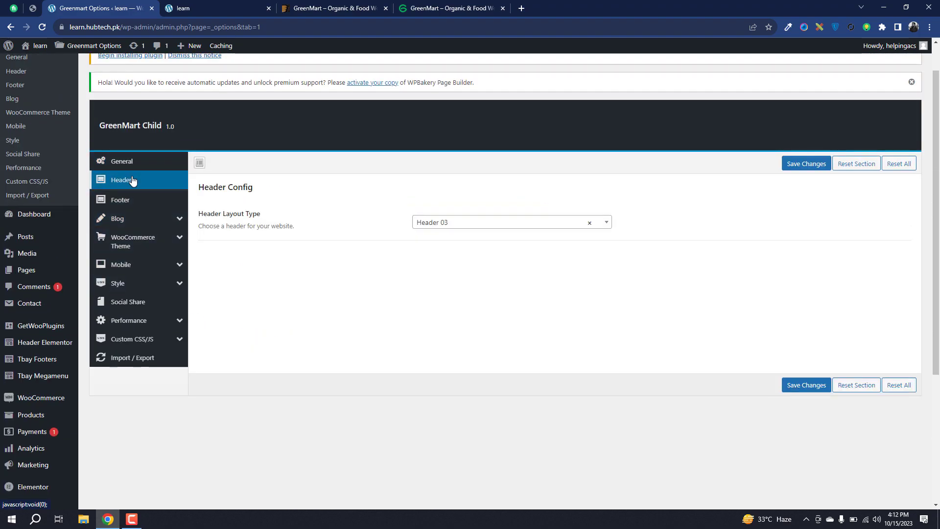
pyautogui.click(538, 225)
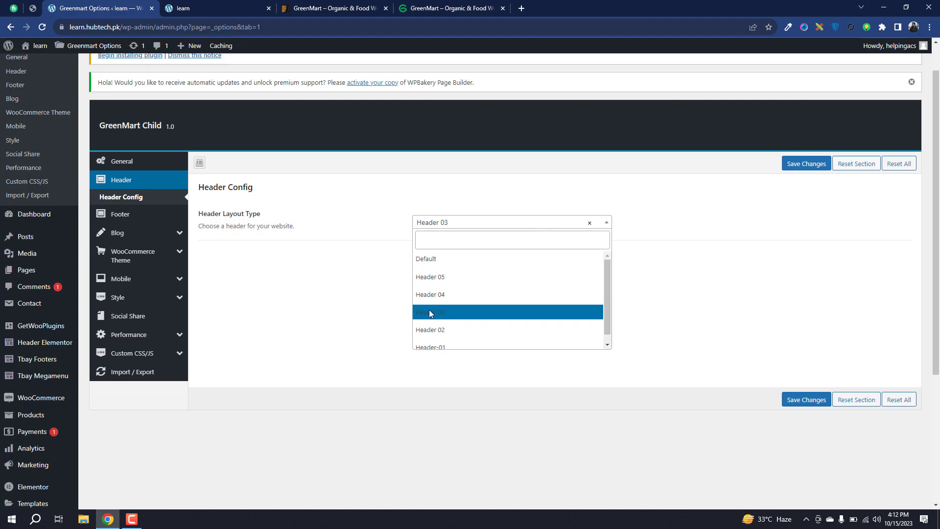
pyautogui.click(262, 289)
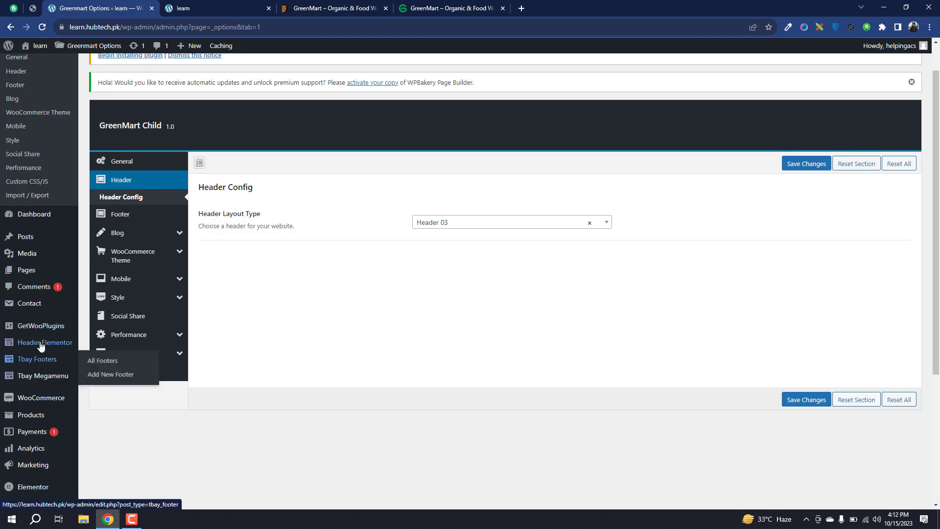
pyautogui.moveTo(40, 344)
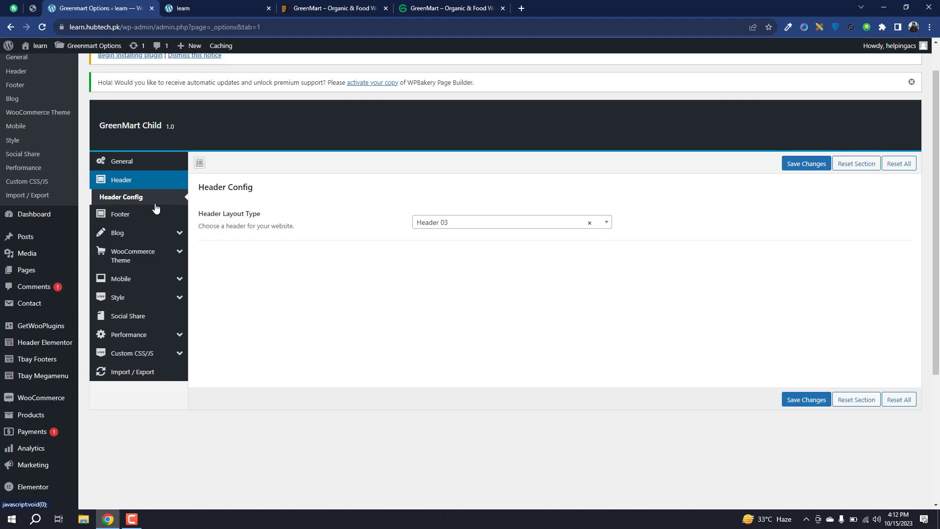
pyautogui.click(152, 218)
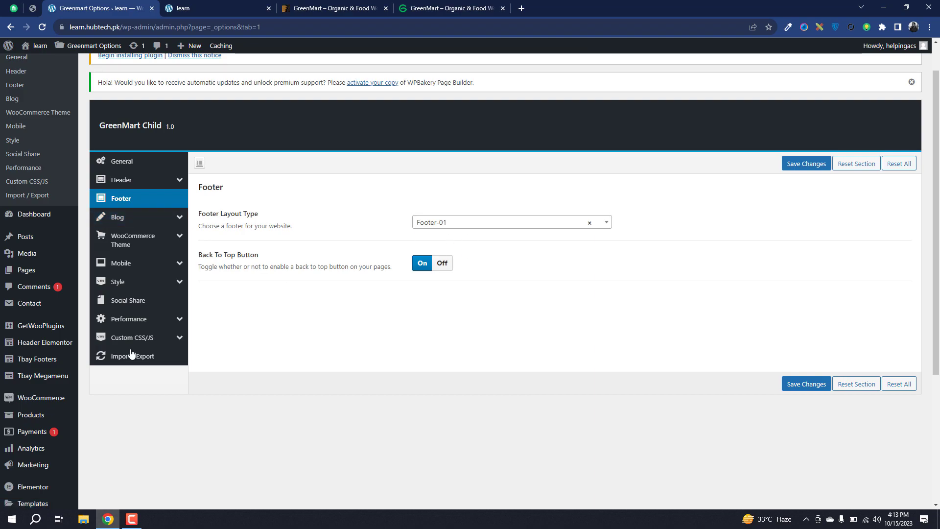
pyautogui.moveTo(32, 368)
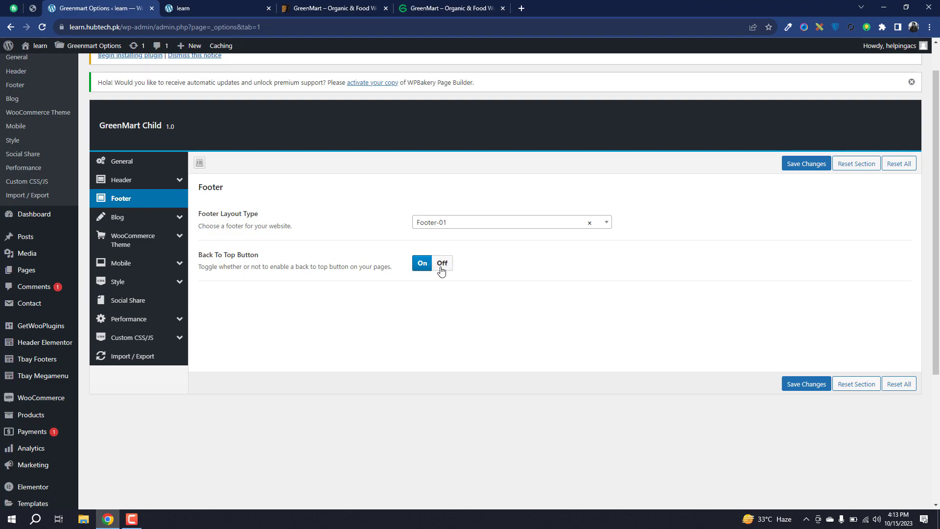
# Review the Blog section's breadcrumb settings, the Blog Article layout and display options, and the single blog layout settings
pyautogui.click(145, 216)
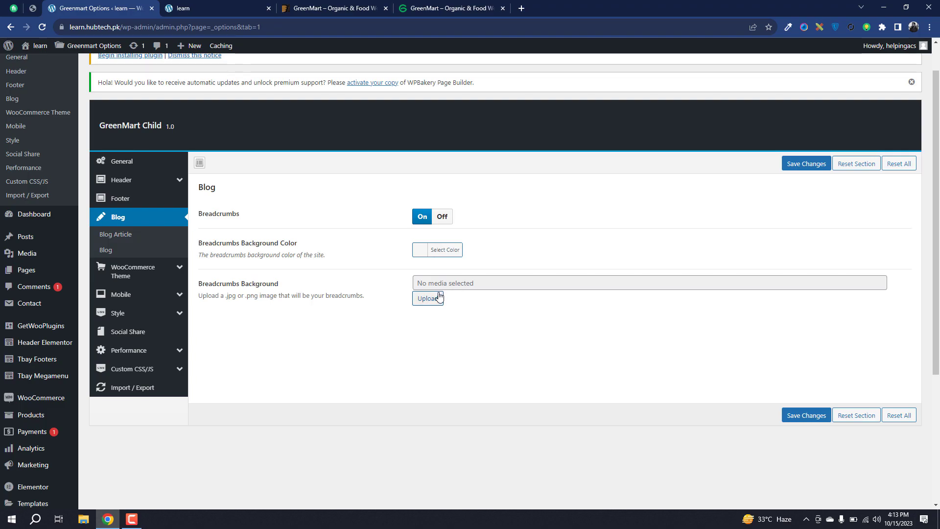
pyautogui.click(121, 238)
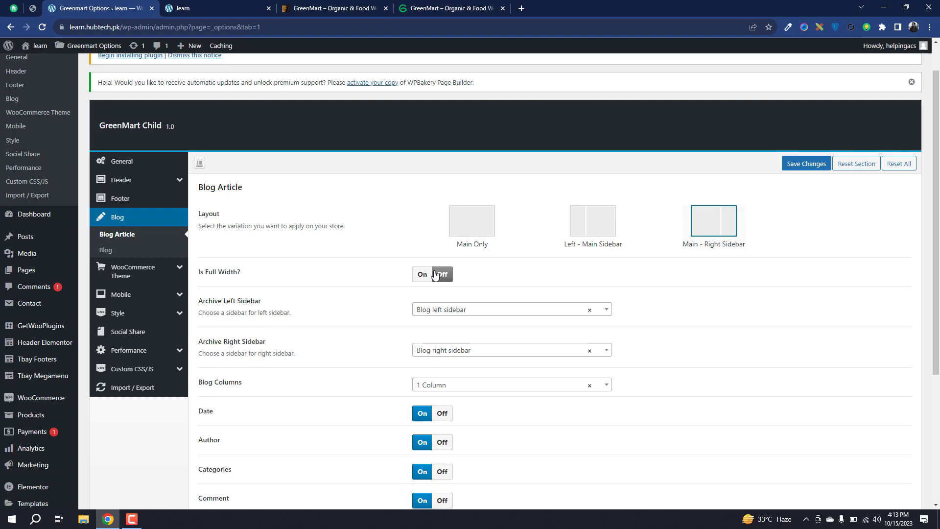
pyautogui.scroll(-2, 435, 274)
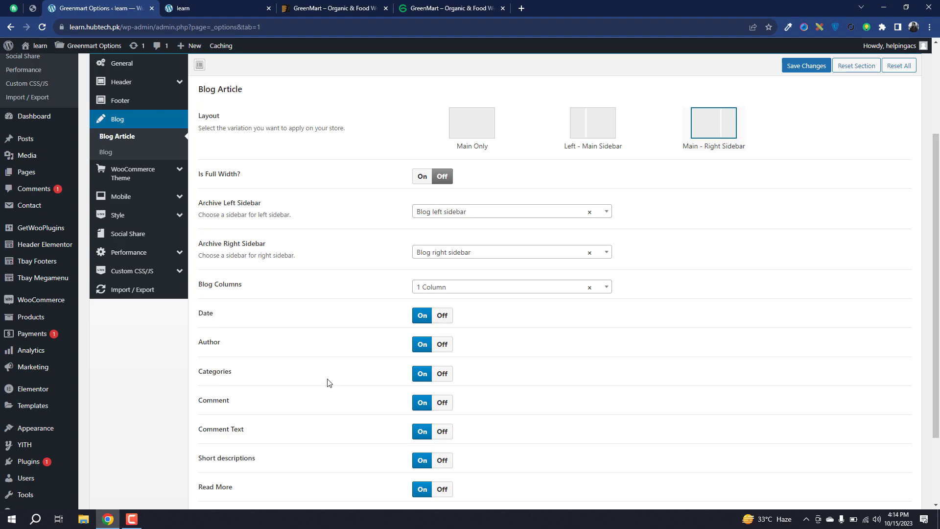
pyautogui.scroll(-2, 327, 382)
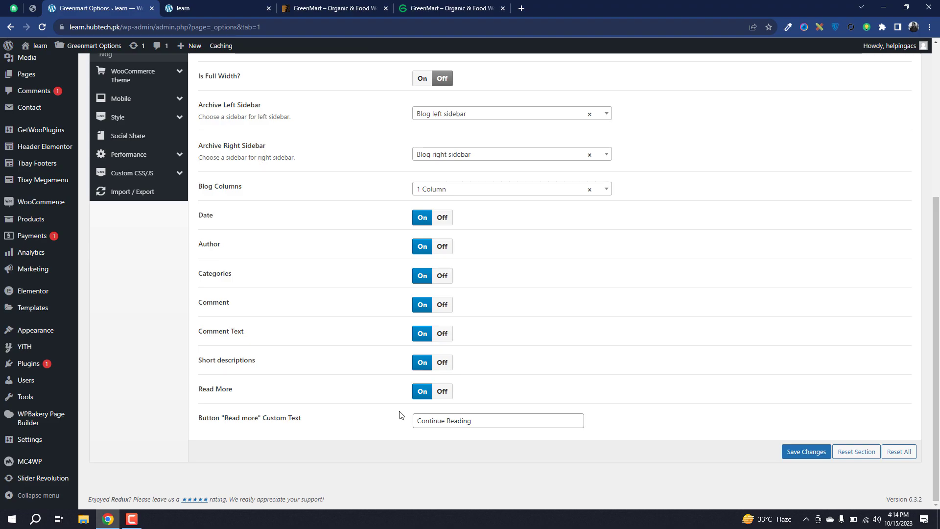
pyautogui.scroll(3, 399, 415)
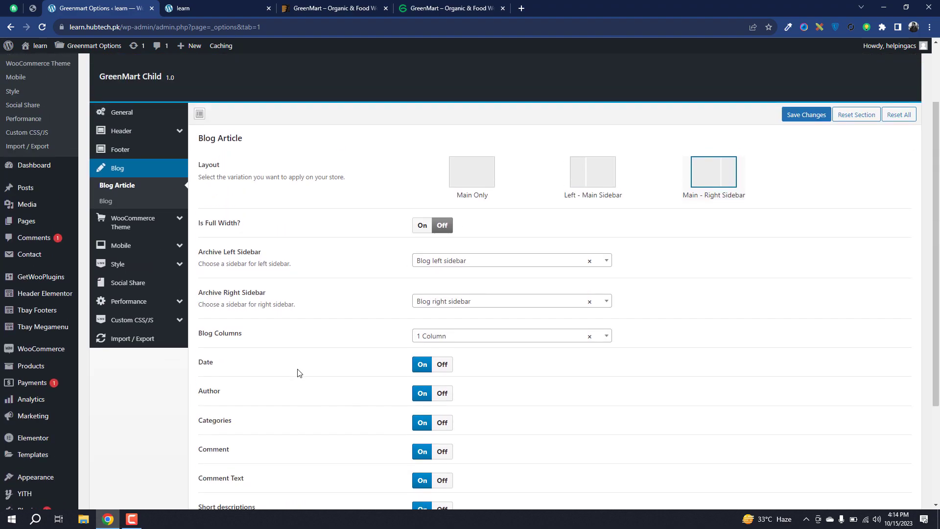
pyautogui.click(116, 201)
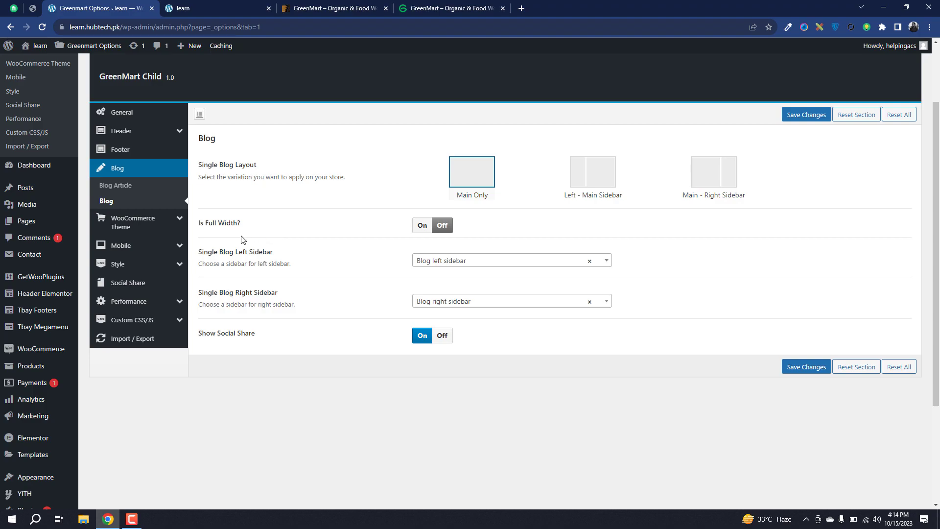
# Review the WooCommerce Theme options, from the sale tag format and featured label down to the quantity mode
pyautogui.click(155, 228)
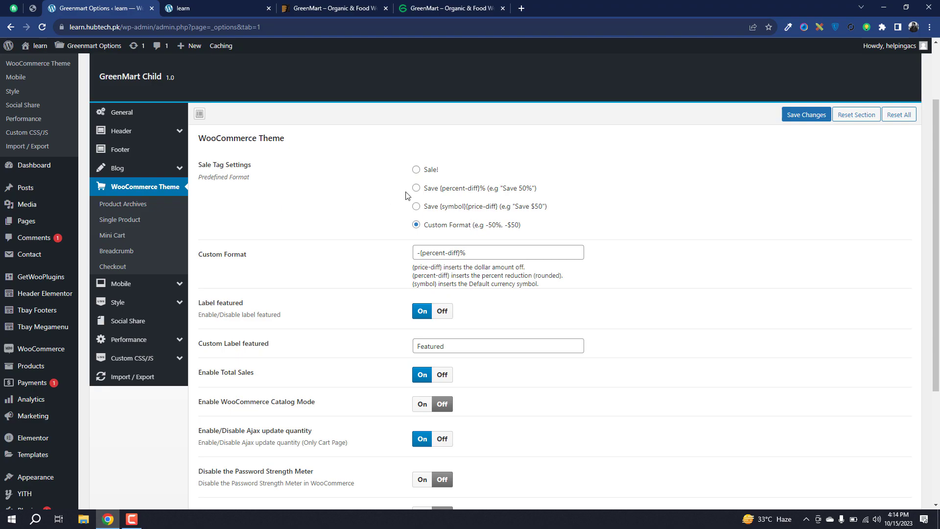
pyautogui.scroll(-2, 406, 195)
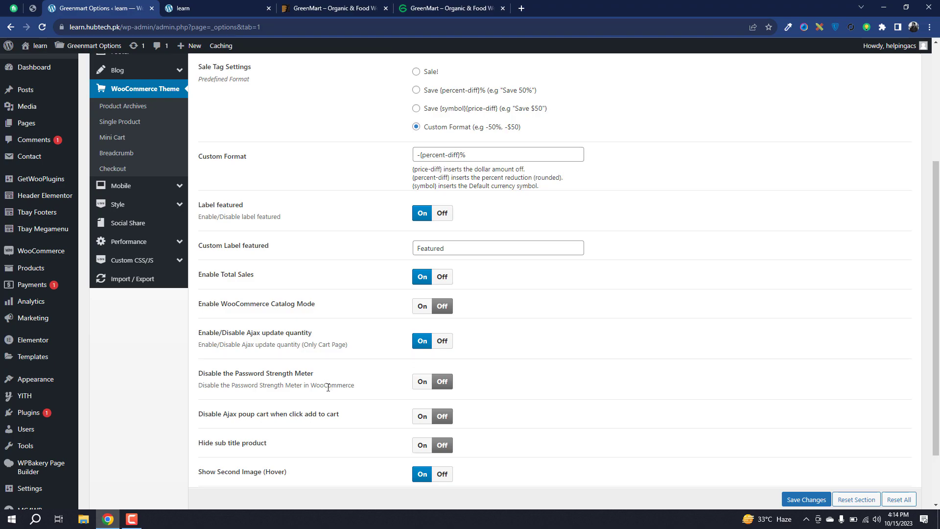
pyautogui.scroll(-3, 328, 387)
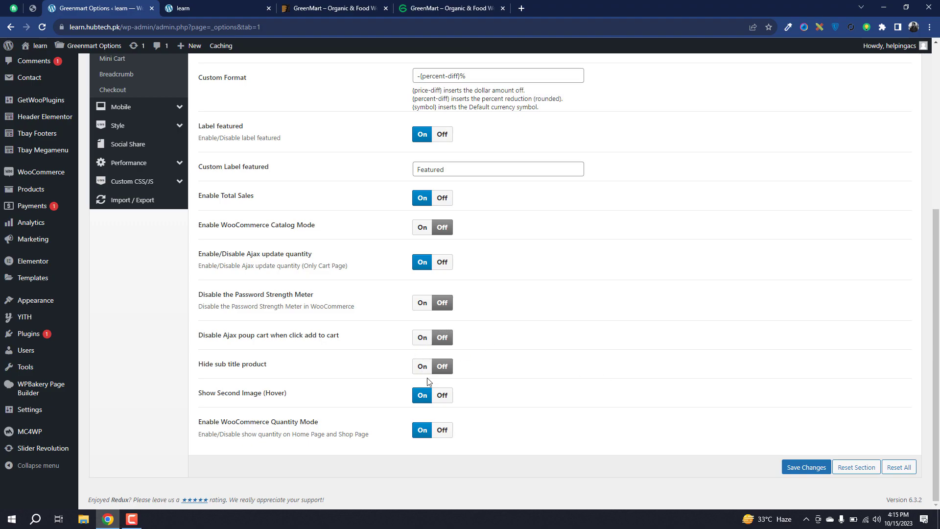
pyautogui.scroll(3, 427, 382)
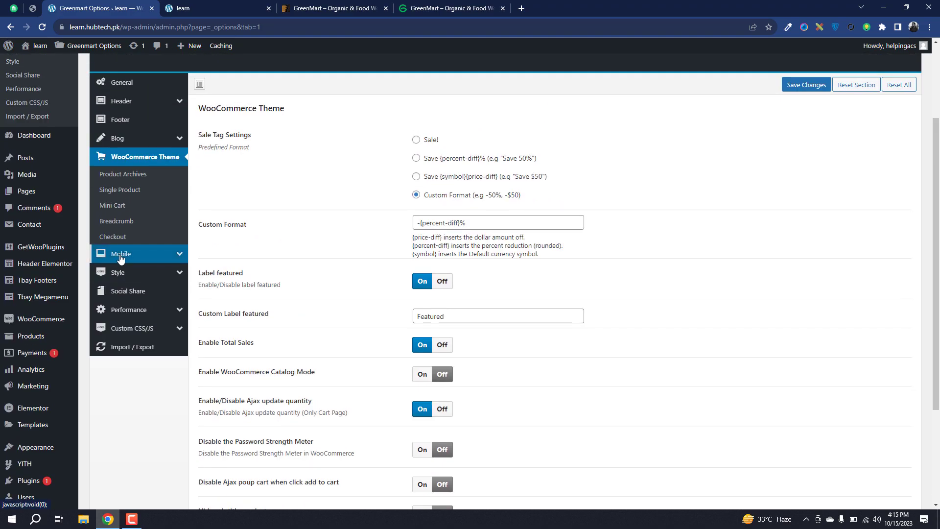
# Look through the Header Mobile, Typography, Social Share and Performance settings of the theme options
pyautogui.click(121, 255)
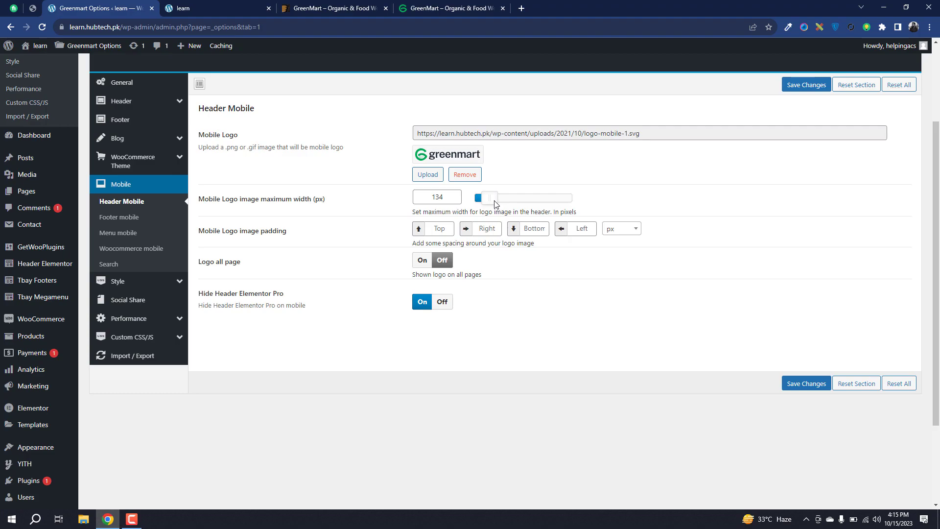
pyautogui.click(147, 285)
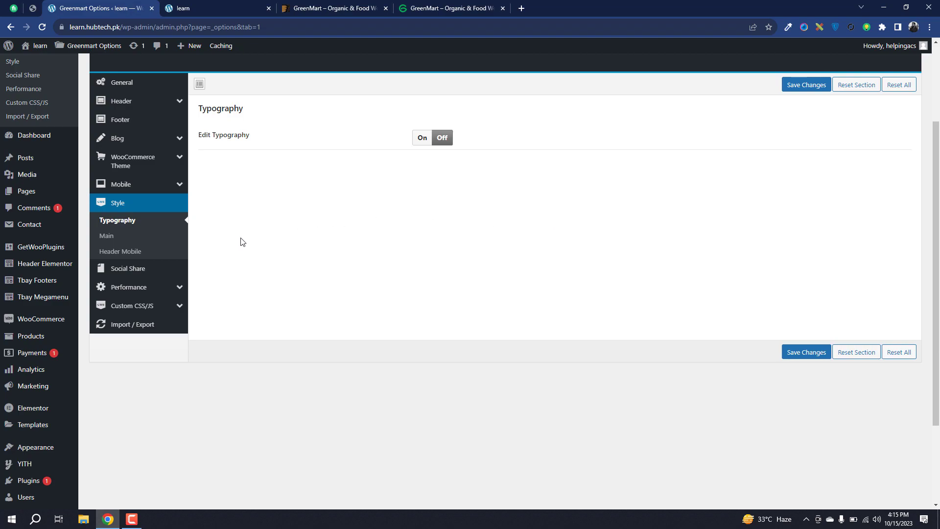
pyautogui.click(157, 269)
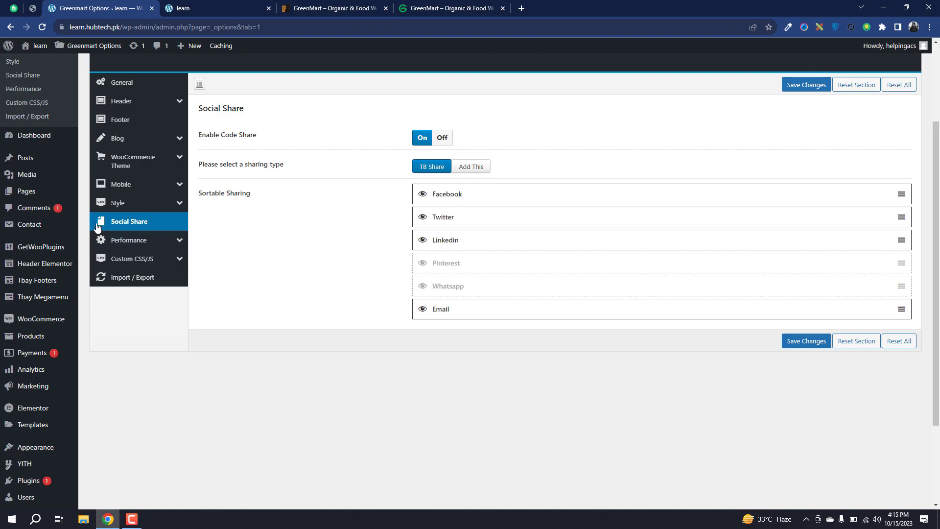
pyautogui.click(125, 240)
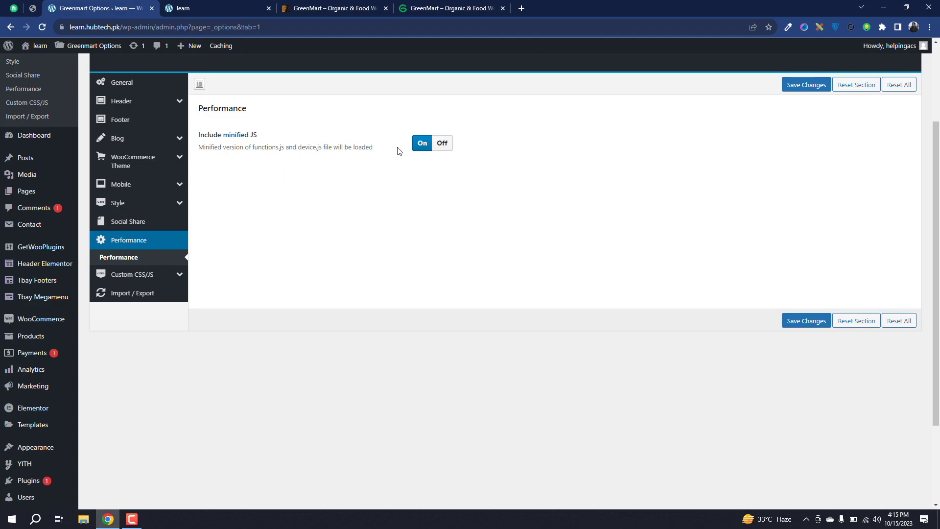
# Look over the Custom CSS editors for global, desktop, tablet, mobile landscape and mobile styles
pyautogui.click(128, 281)
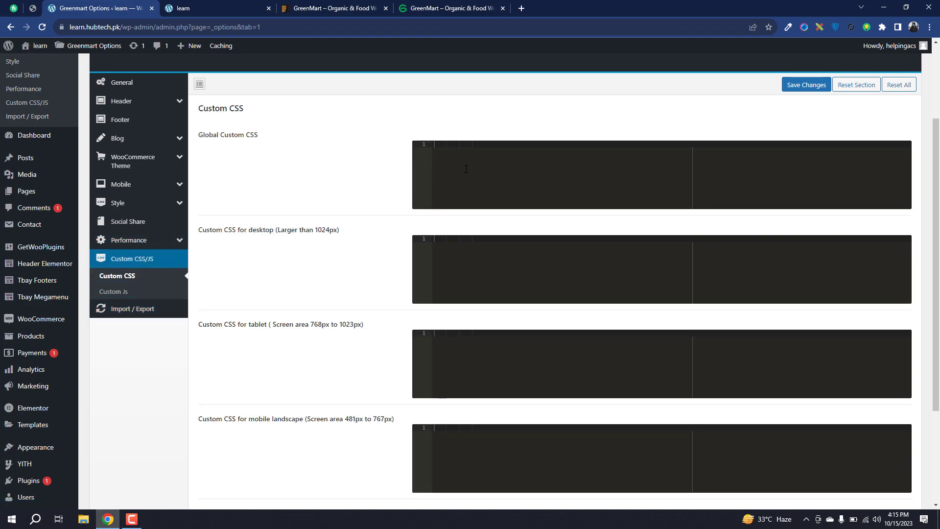
pyautogui.scroll(-1, 294, 206)
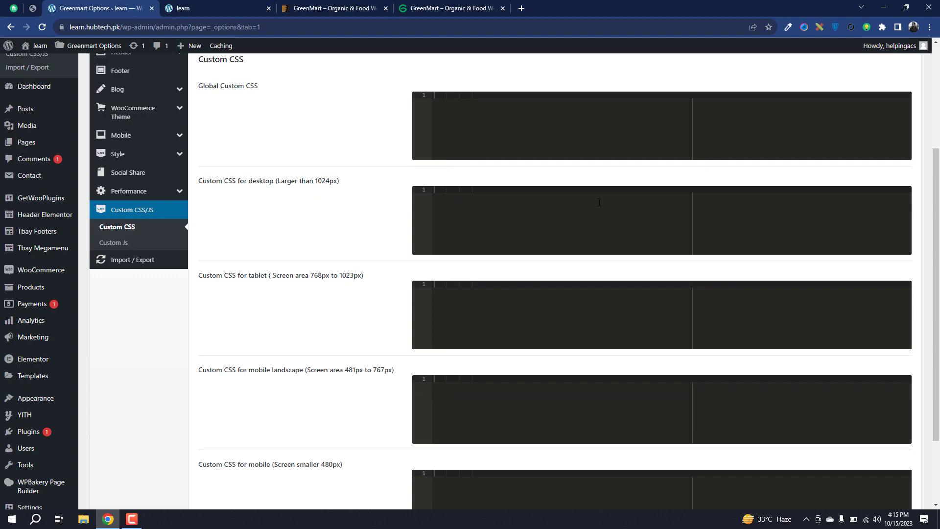
pyautogui.scroll(-2, 542, 208)
pyautogui.scroll(5, 543, 209)
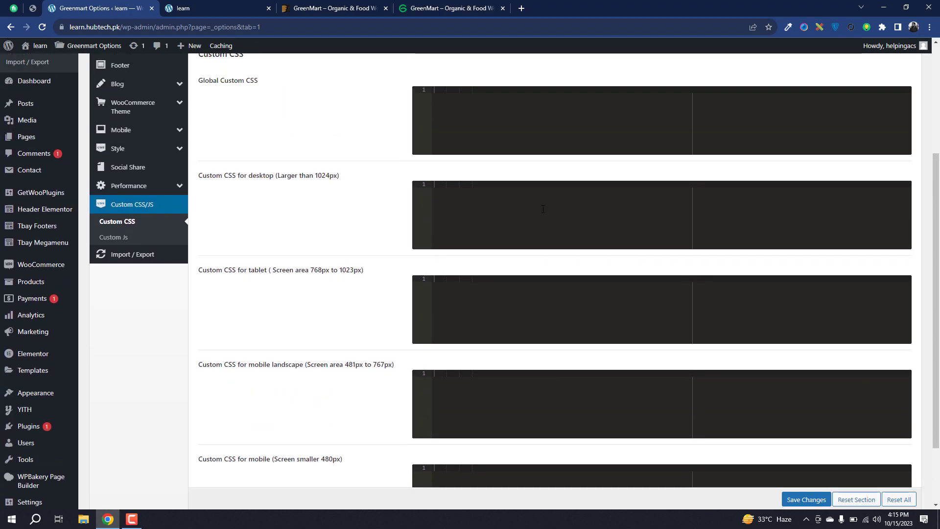